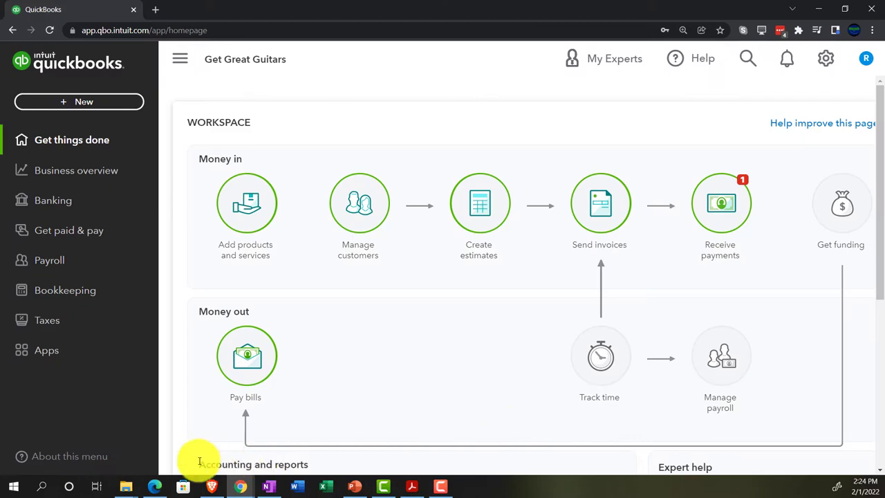
Step: Switch to the sample company in Edge and display its Get things done dashboard
click(155, 484)
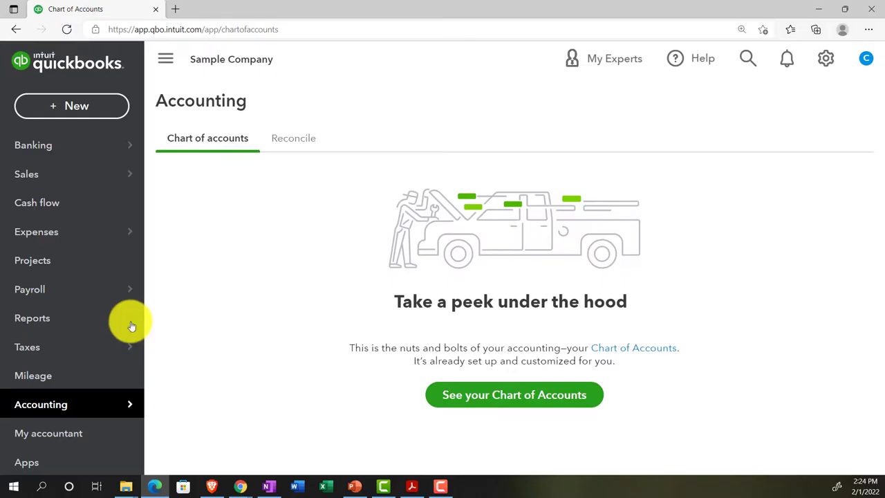
click(59, 144)
click(53, 159)
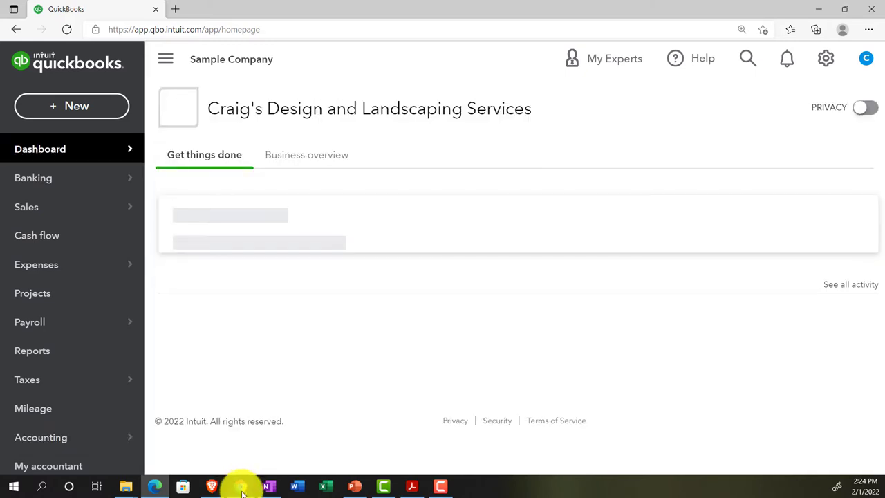
Step: Switch to Get Great Guitars in Chrome and duplicate its homepage tab twice
mouse_move(240, 486)
click(207, 442)
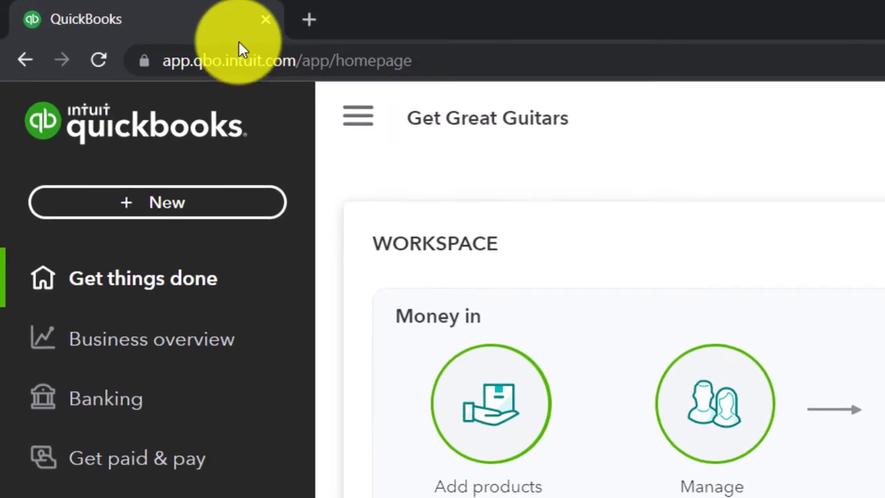
right_click(208, 16)
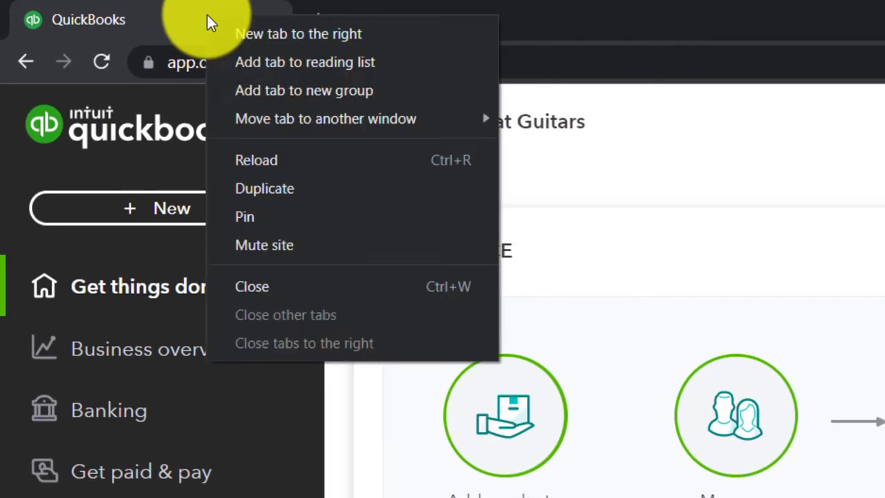
click(261, 187)
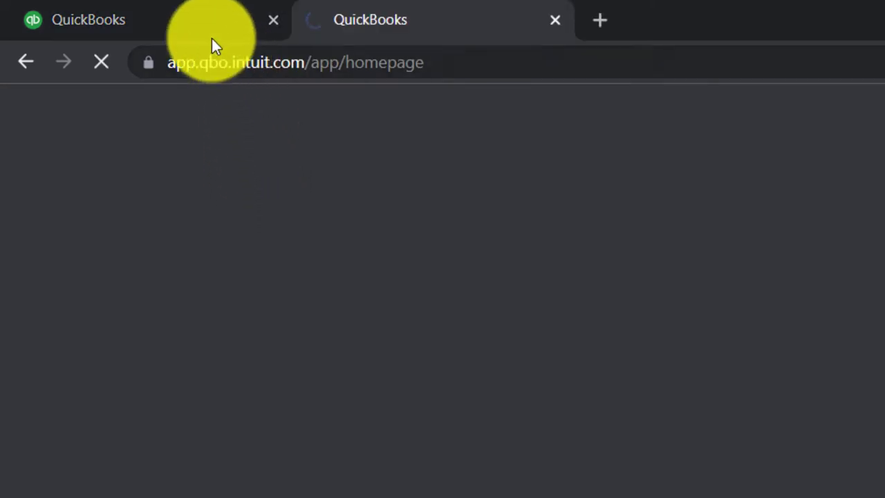
click(195, 19)
right_click(194, 24)
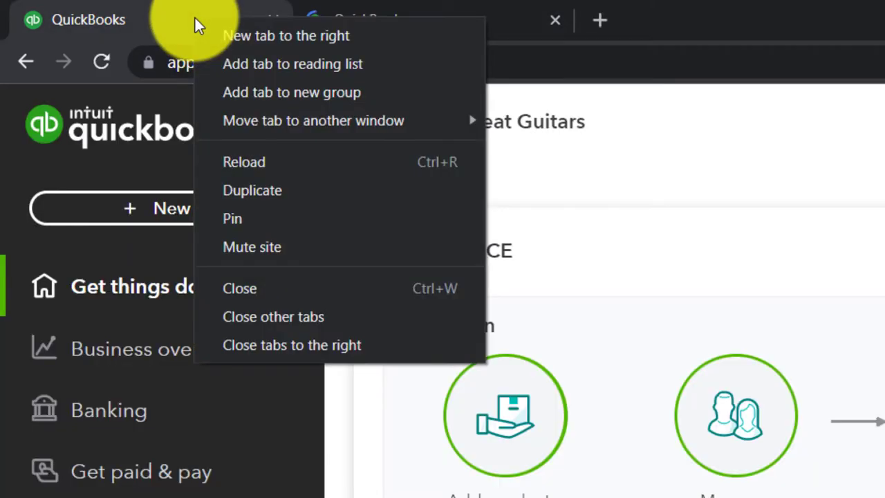
click(269, 192)
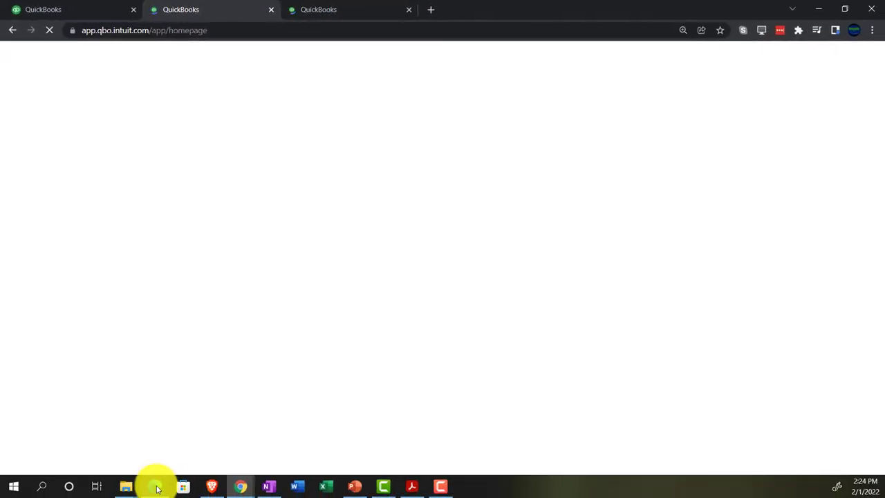
Step: Switch to the sample company in Edge and display its Reports page
click(156, 487)
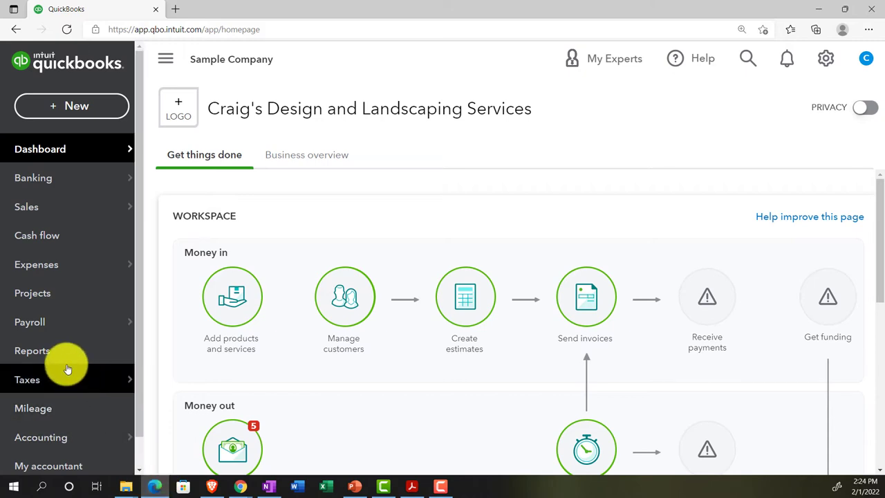
click(83, 309)
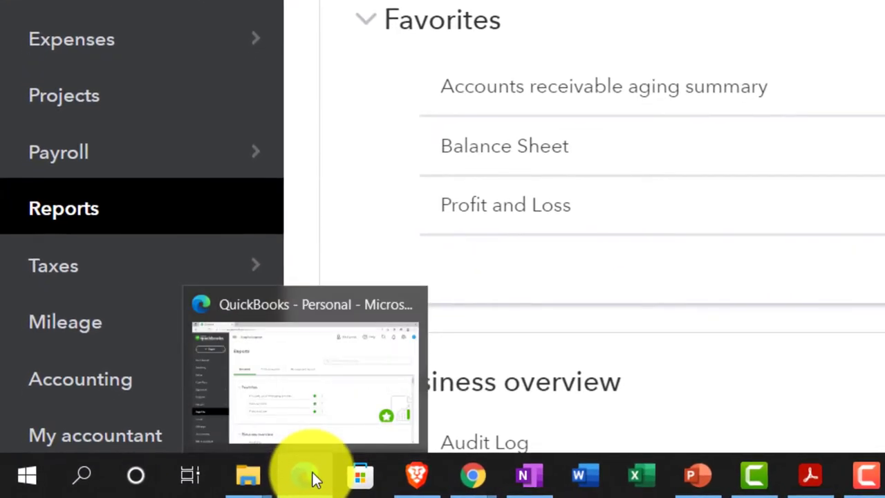
Step: In Chrome's second tab, go to the Reports page, hide the navigation menu and open the Balance Sheet report
click(260, 478)
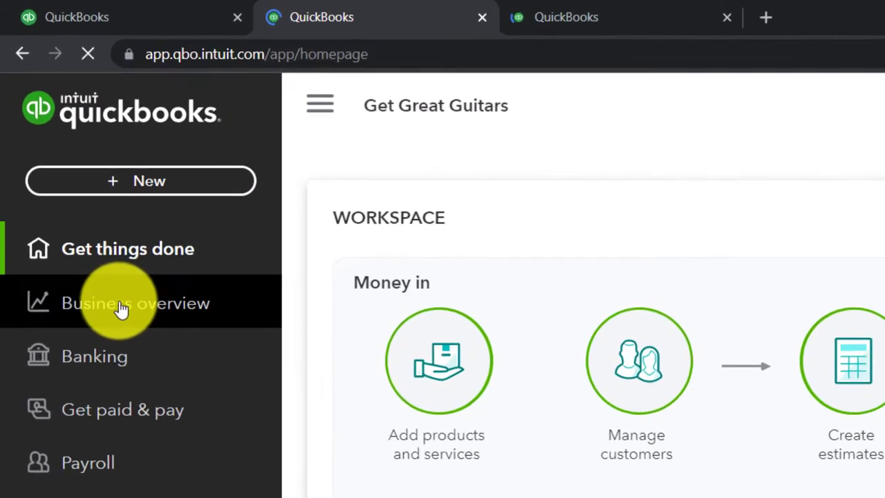
click(124, 319)
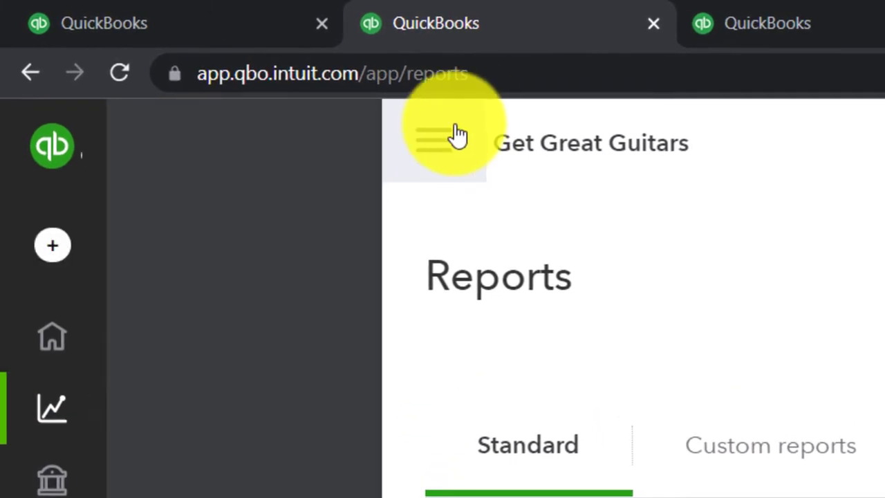
click(384, 127)
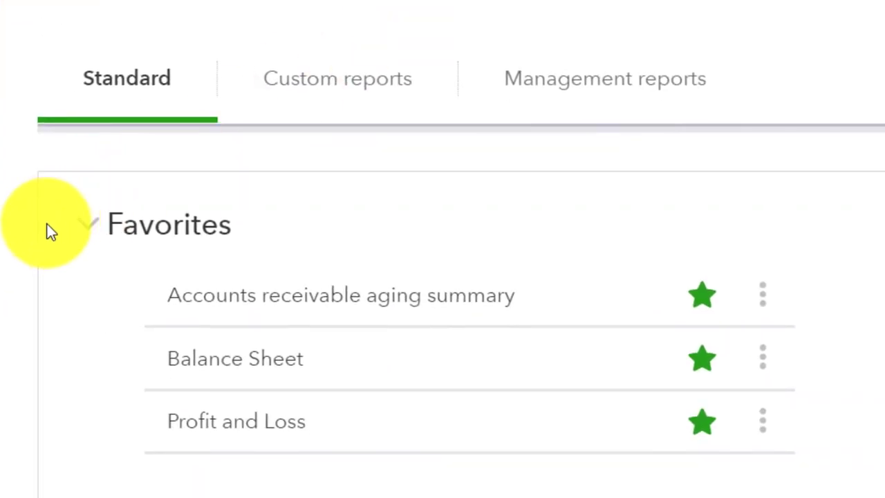
click(190, 372)
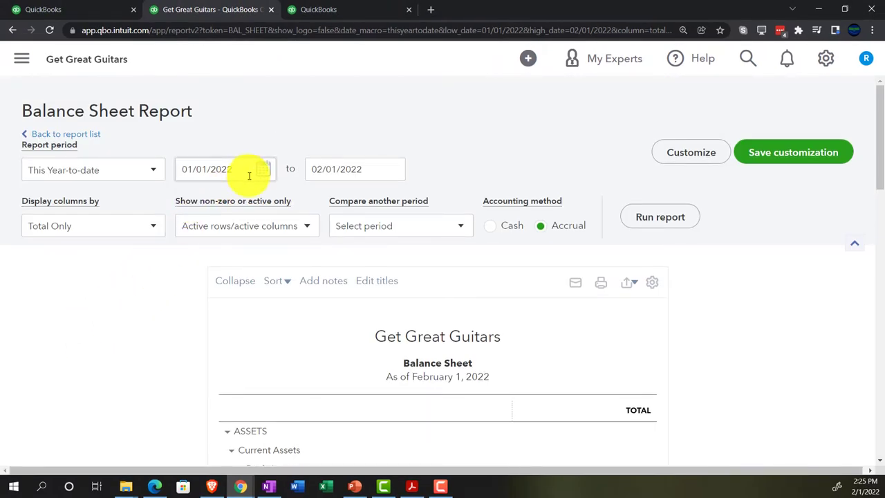
Step: Set the Balance Sheet report period to 01/01/2022 through 01/31/2022 and run the report
click(235, 171)
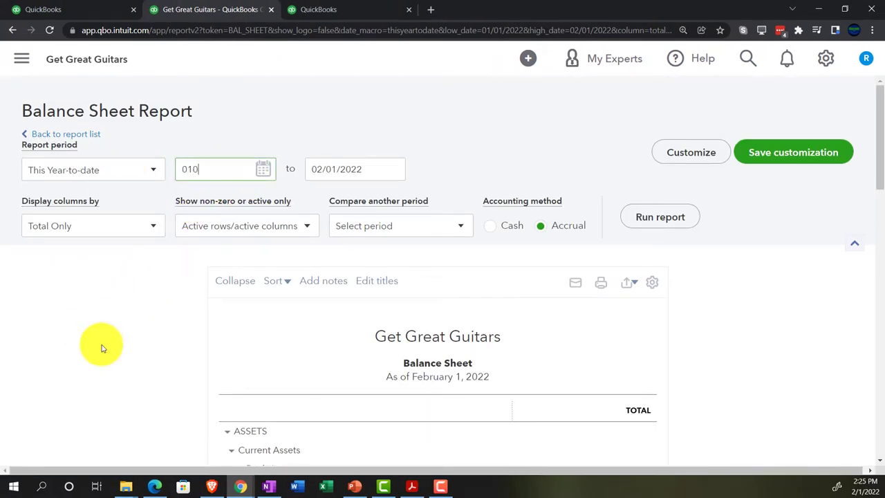
text(01/01/2022)
key(Tab)
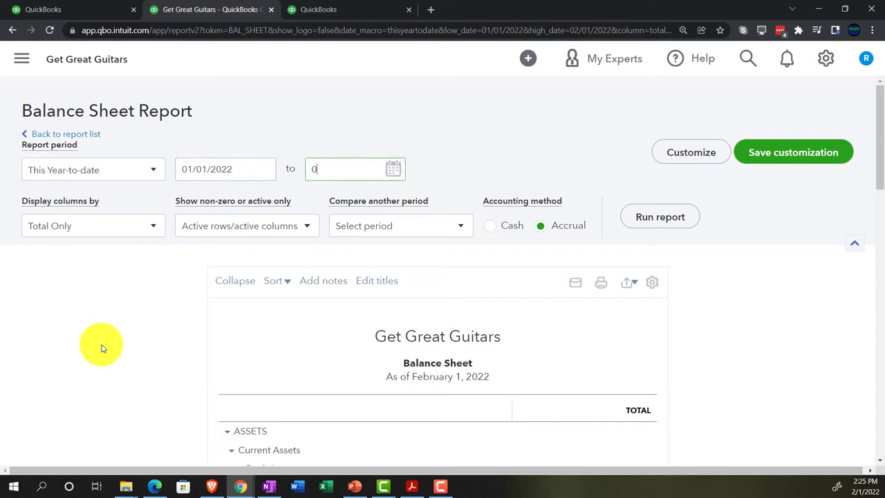
click(101, 348)
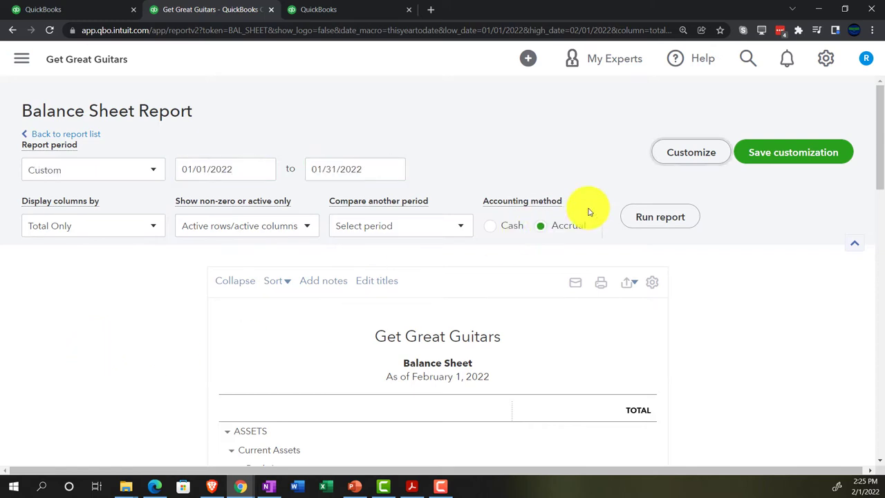
click(651, 215)
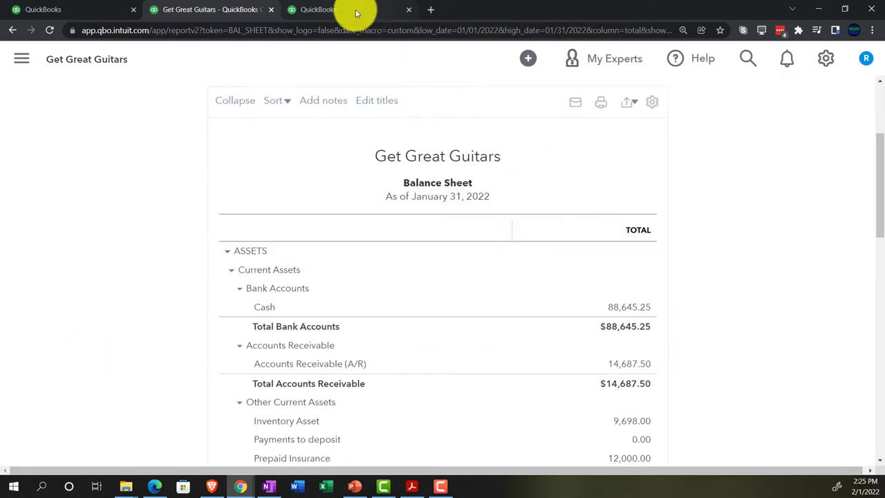
Step: In the third tab, go to the Reports page, hide the navigation menu and open the Profit and Loss report
click(355, 10)
click(160, 255)
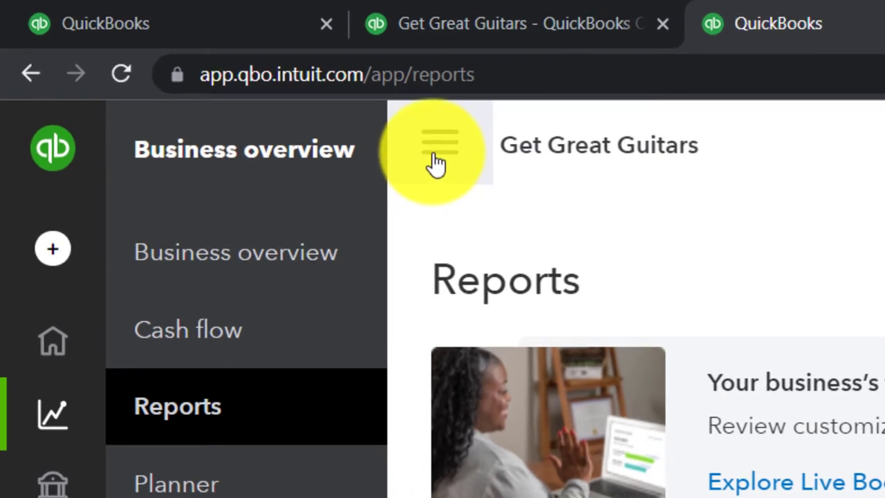
click(330, 106)
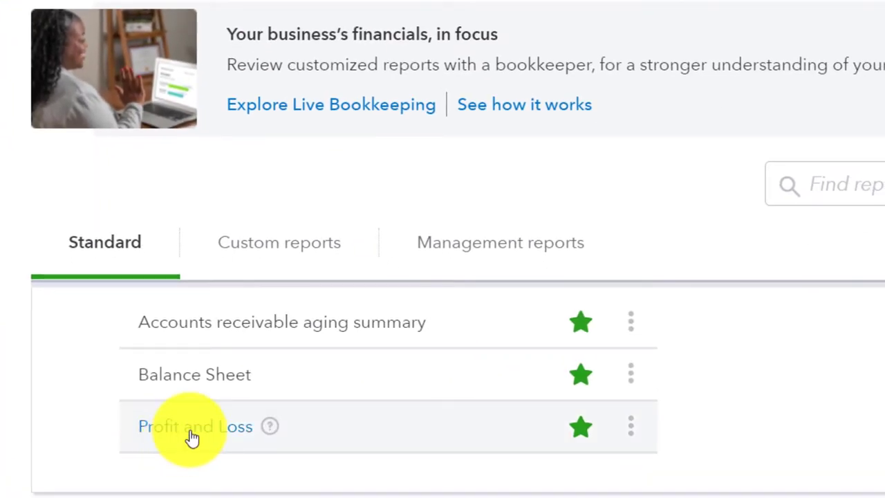
click(192, 435)
scroll(111, 391, down, 3)
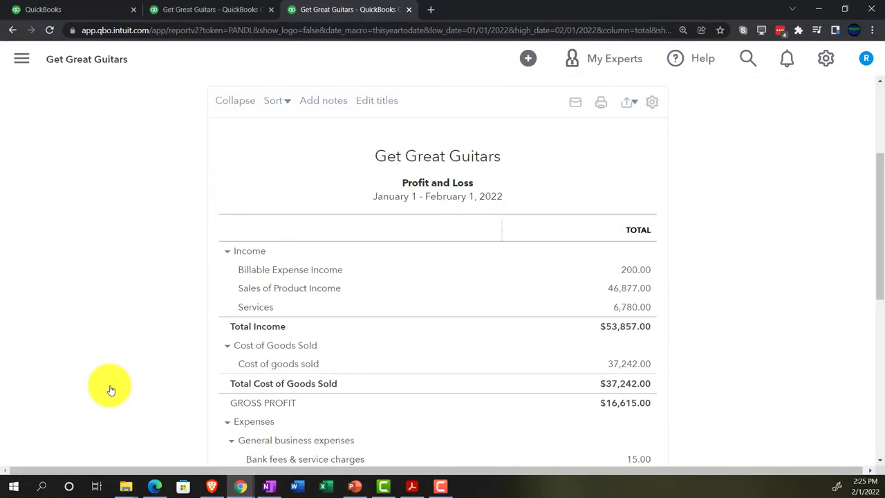
Step: Set the Profit and Loss report period to 01/01/2022 through 01/31/2022 and run the report
scroll(110, 390, up, 3)
drag(233, 169, 137, 259)
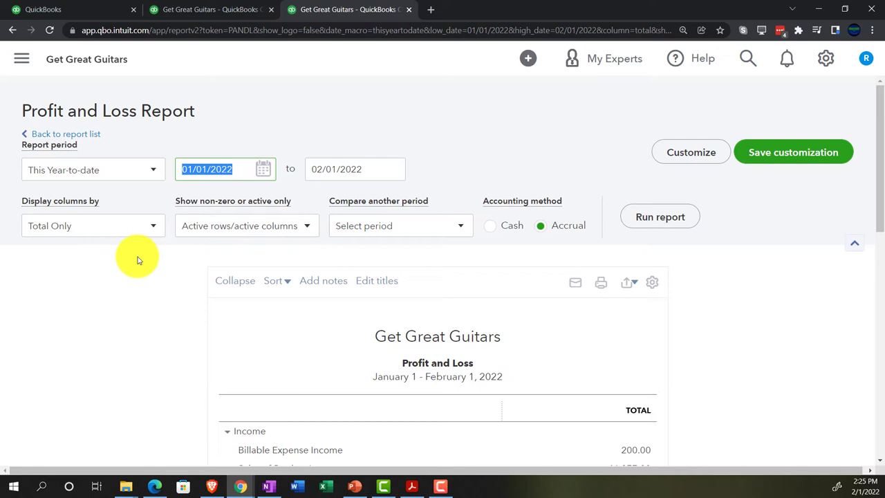
key(Tab)
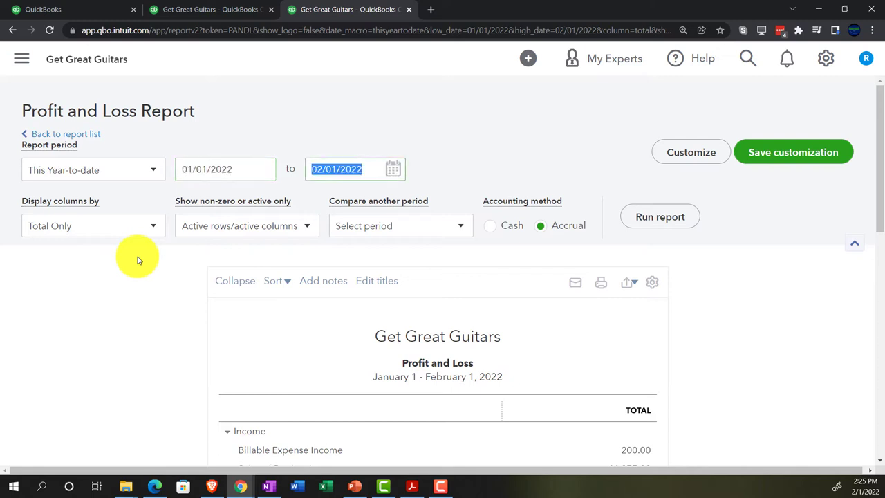
key(Tab)
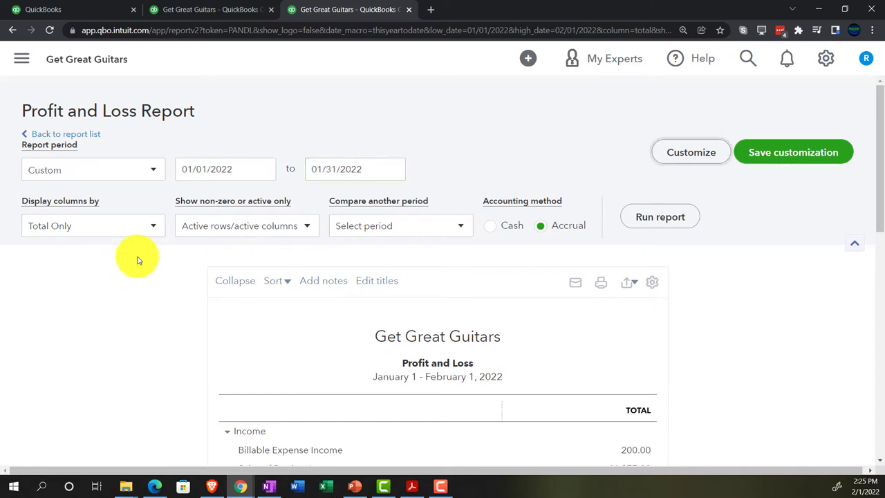
click(682, 219)
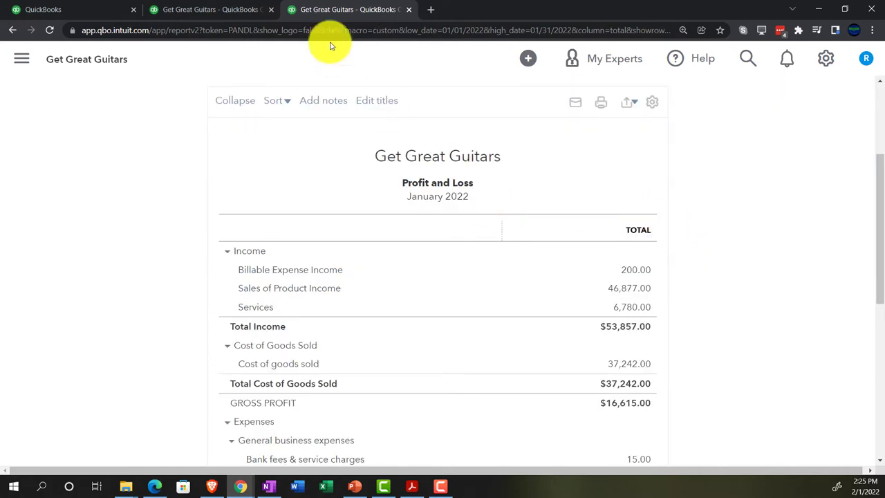
Step: Return to the Balance Sheet tab, enlarge the page to 175% and examine the cash and other current asset lines
click(208, 10)
key(ctrl+plus)
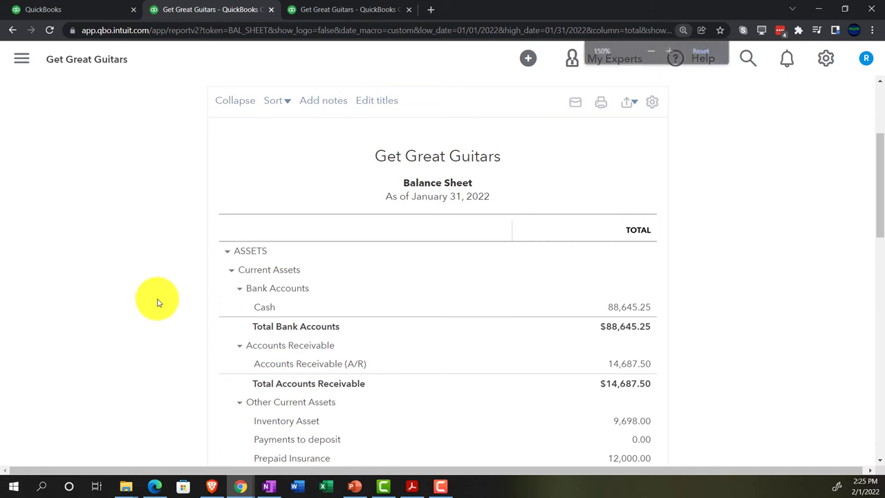
scroll(103, 304, down, 2)
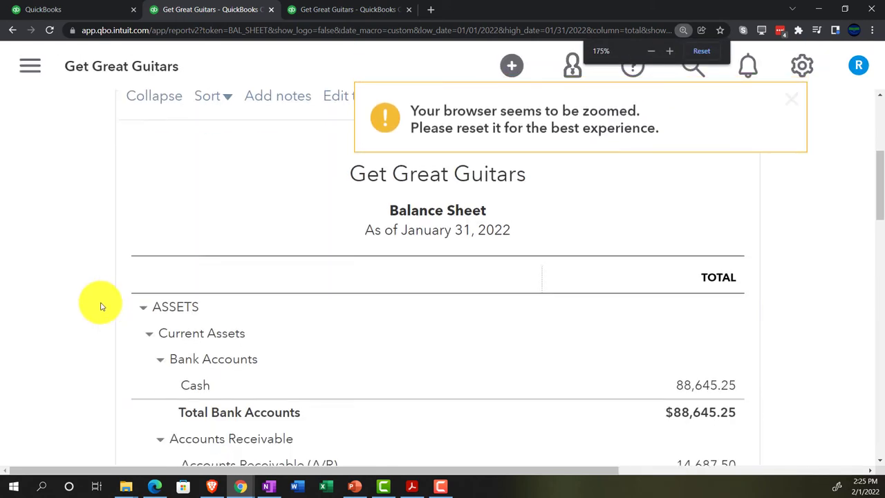
scroll(100, 306, down, 1)
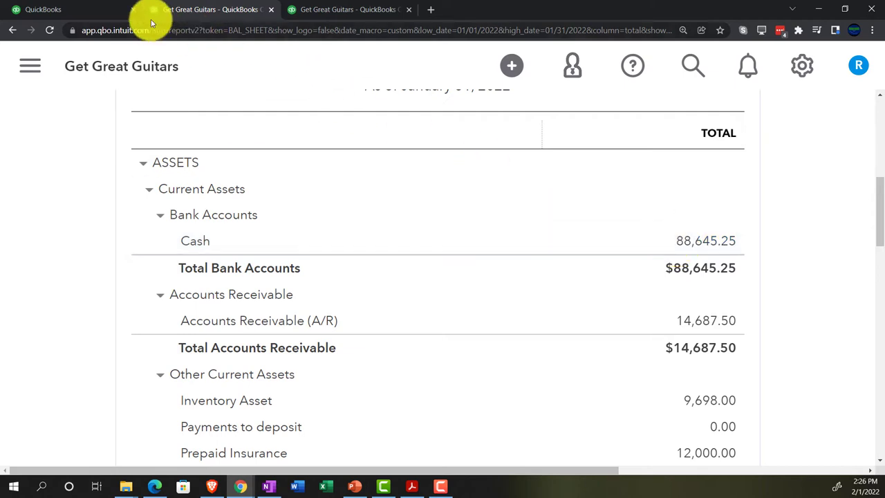
Step: Return to the homepage tab, reduce the browser zoom to 125% and open Bookkeeping
click(110, 14)
key(ctrl+plus)
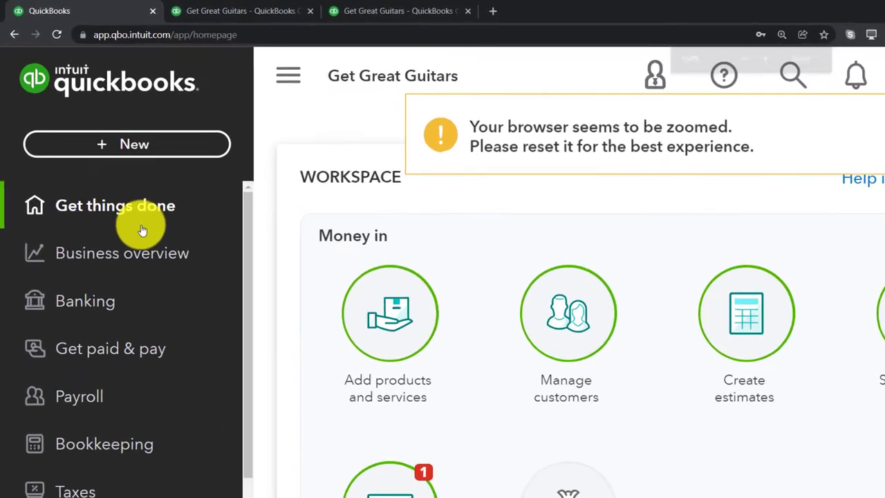
key(ctrl+minus)
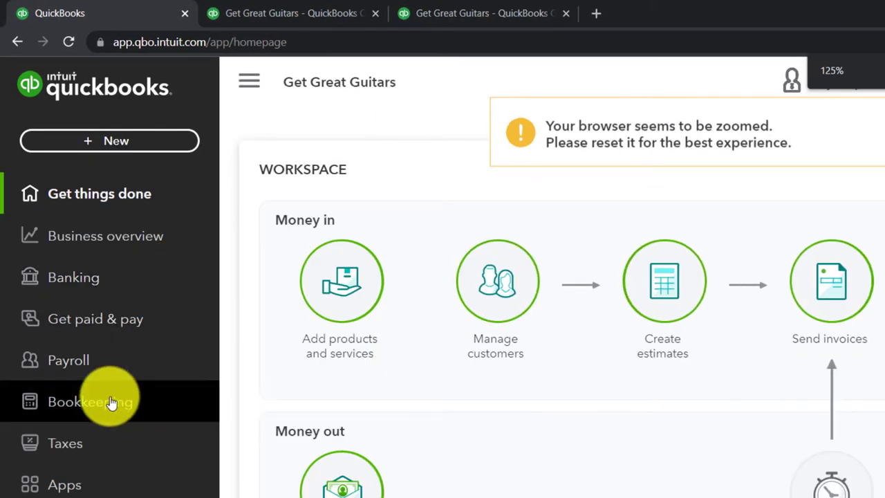
click(114, 402)
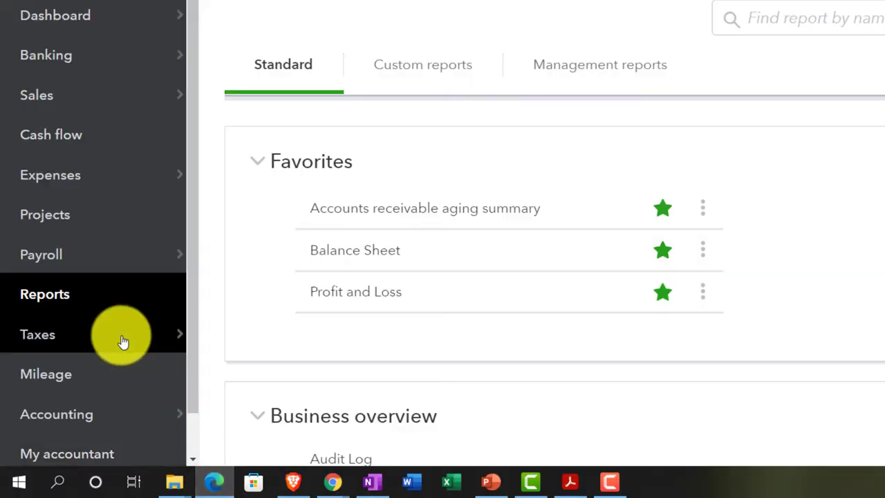
Step: In the Edge sample company, display the Accounting section with its Chart of accounts page
scroll(122, 341, down, 1)
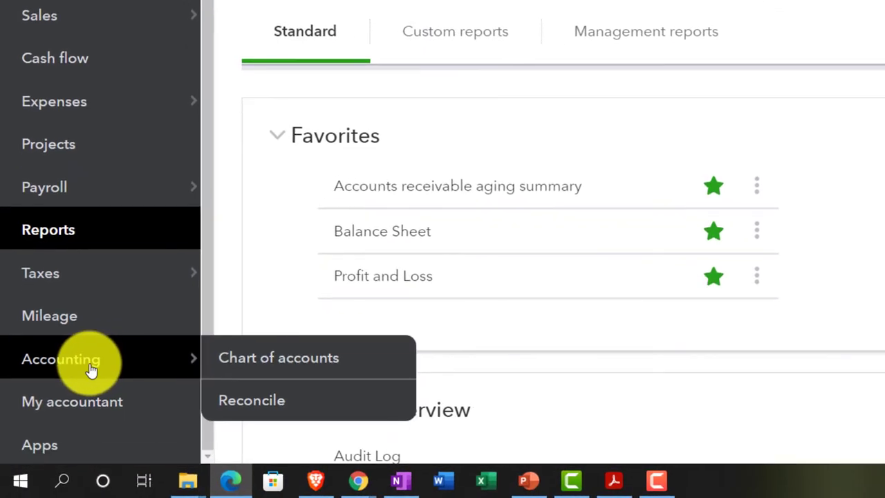
click(97, 370)
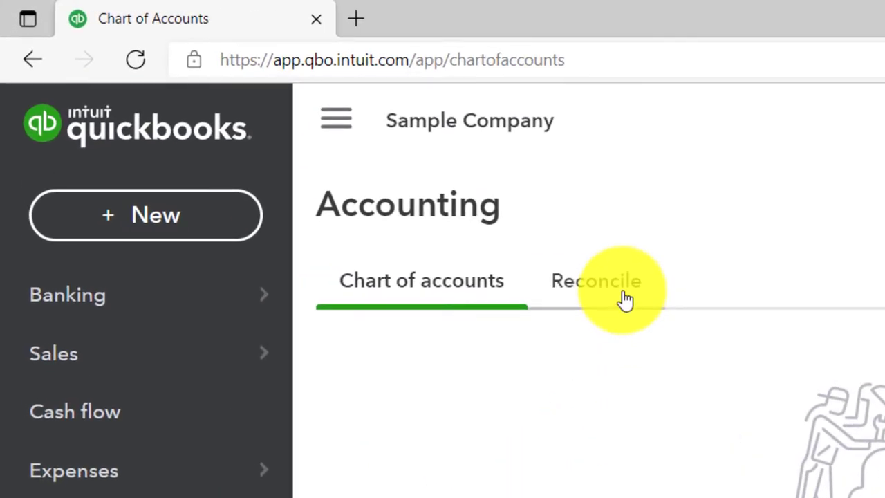
Step: Open the Reconcile page for Get Great Guitars in Chrome, hide the navigation menu and resume reconciling the Cash account
click(577, 266)
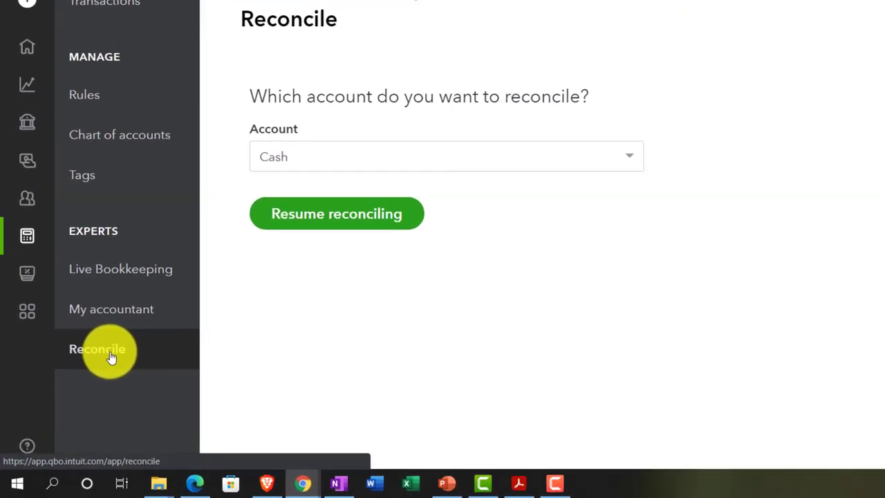
click(222, 0)
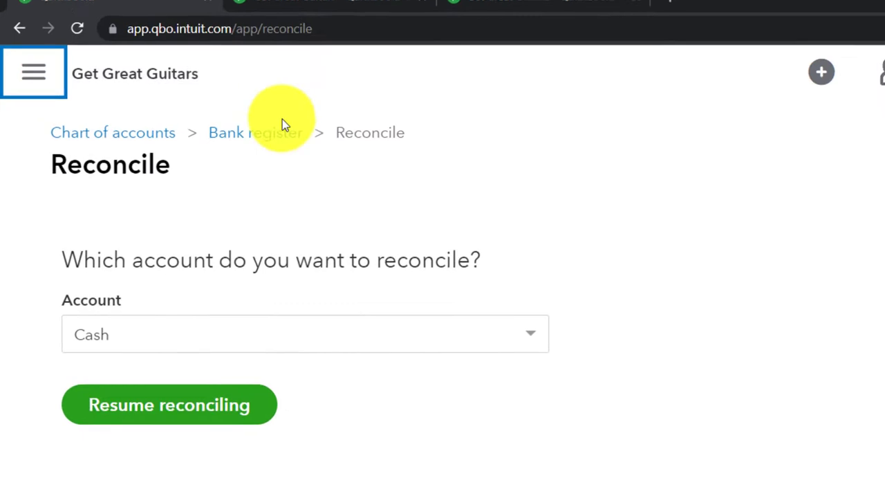
click(327, 387)
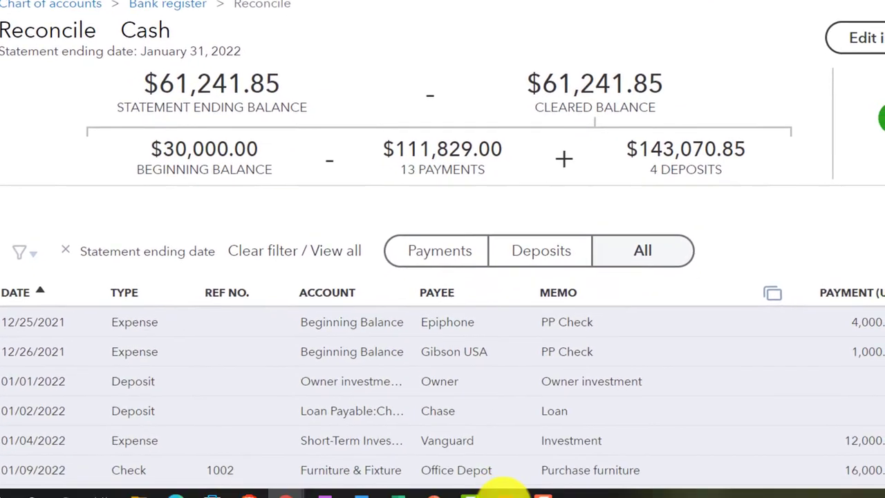
Step: Compare the Reconcile page's beginning, payments, deposits and ending totals for Cash with the Bank Stmt Jan.pdf statement in Acrobat Reader
click(501, 484)
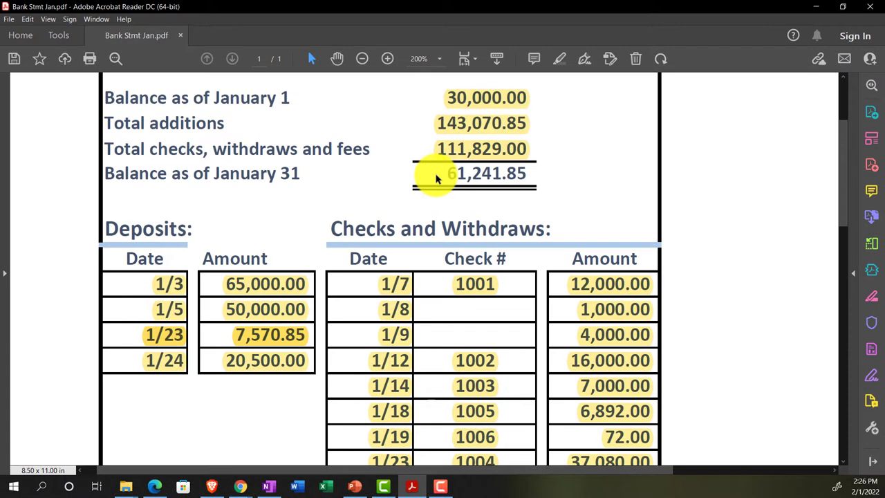
click(414, 487)
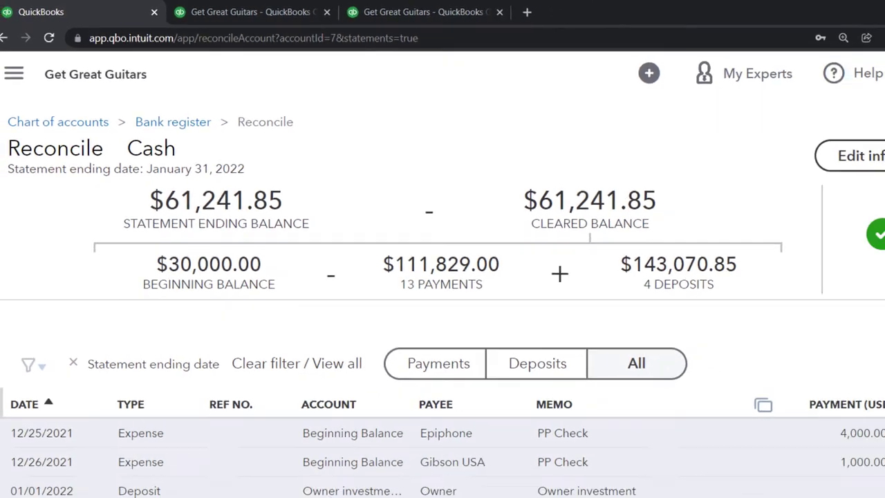
click(412, 487)
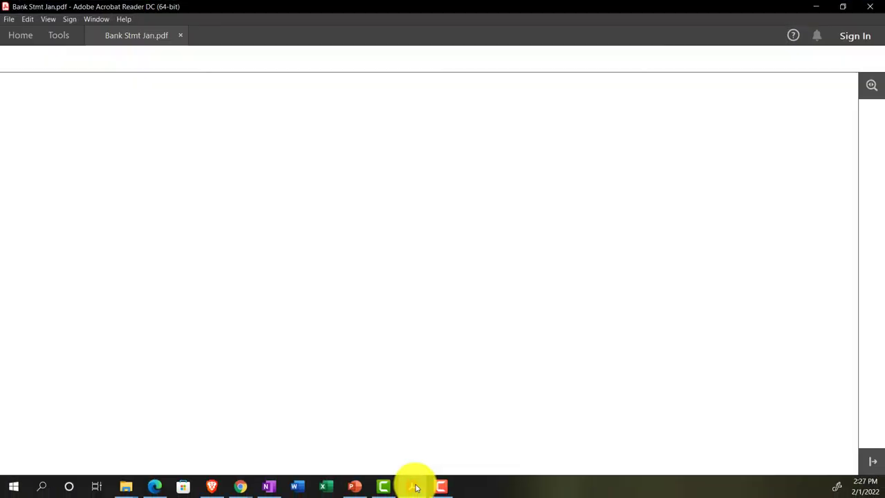
click(411, 486)
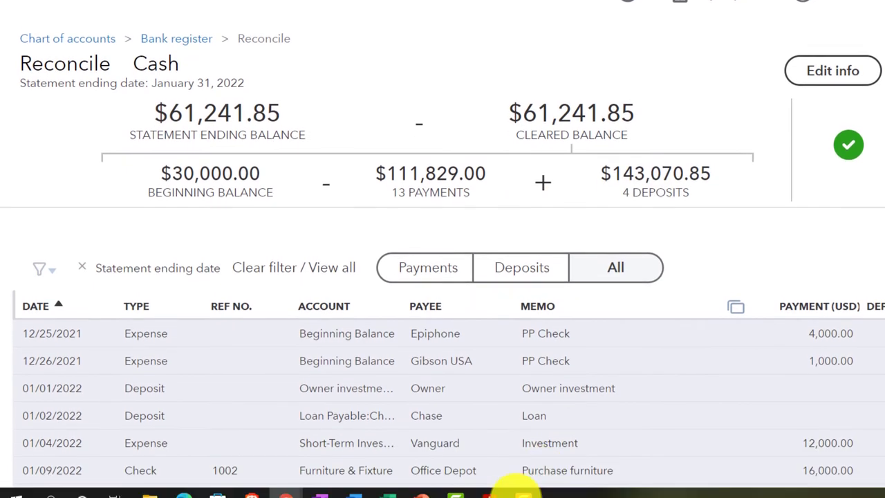
click(488, 492)
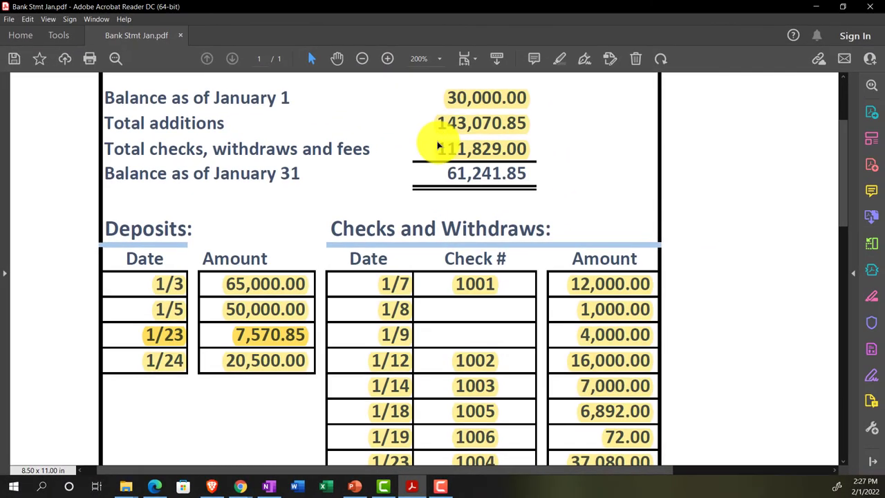
click(413, 485)
scroll(515, 404, down, 5)
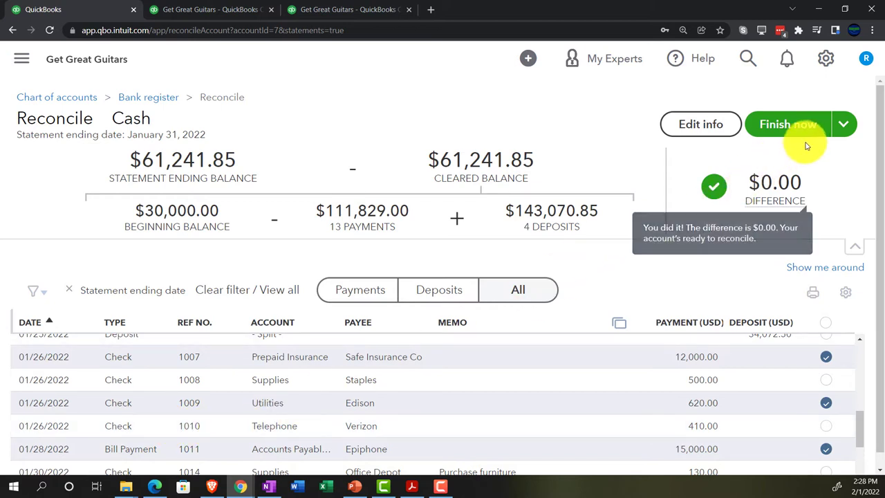
Step: Review the available options for finishing, saving or closing the Cash reconciliation without choosing one
click(842, 124)
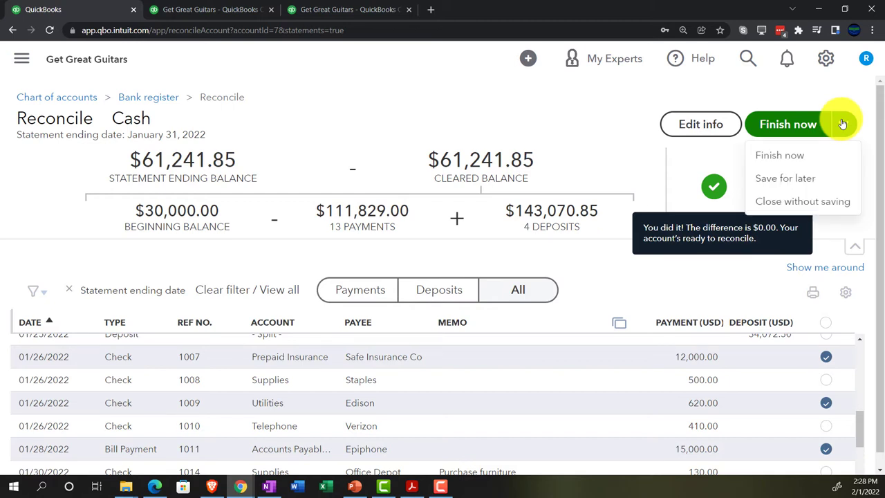
click(842, 124)
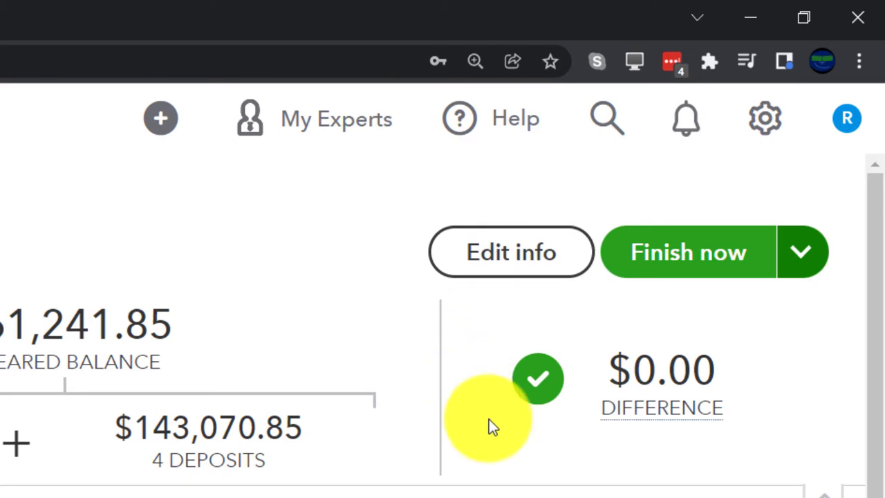
click(796, 258)
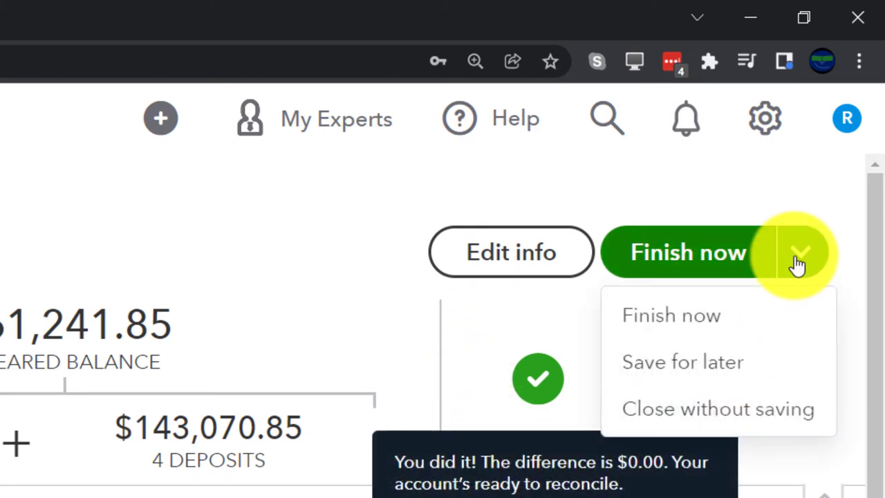
click(797, 263)
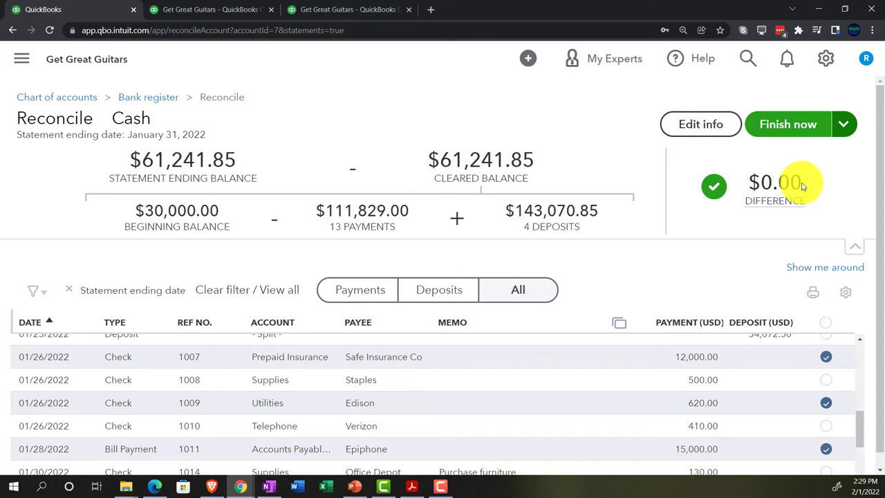
Step: Examine the Cash line on the Balance Sheet at 175% zoom and return to the Reconcile page at 125%
click(235, 11)
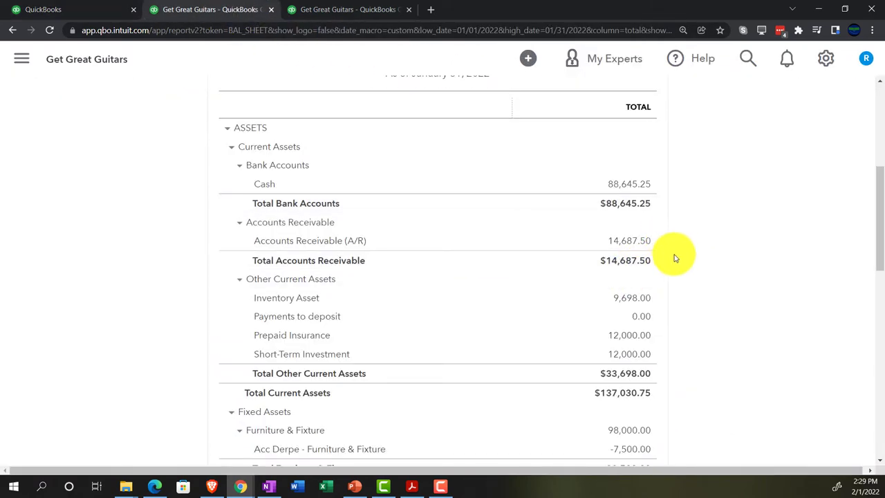
key(ctrl+plus)
key(ctrl+plus)
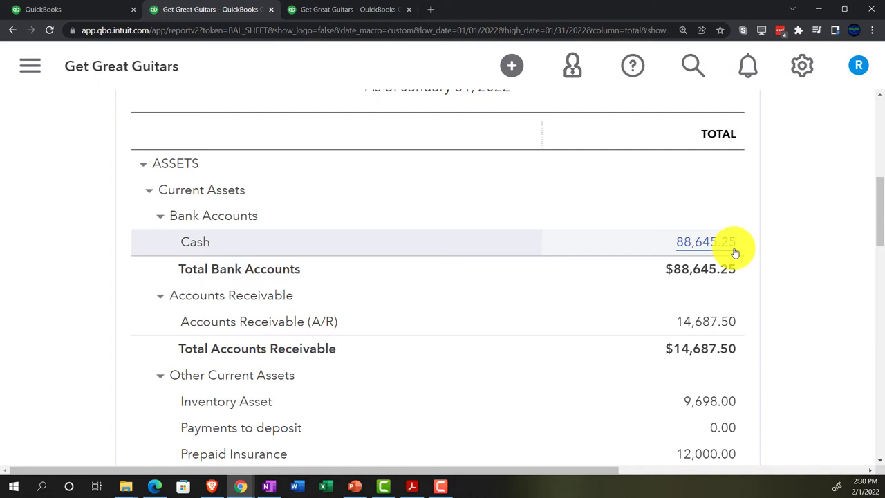
click(115, 9)
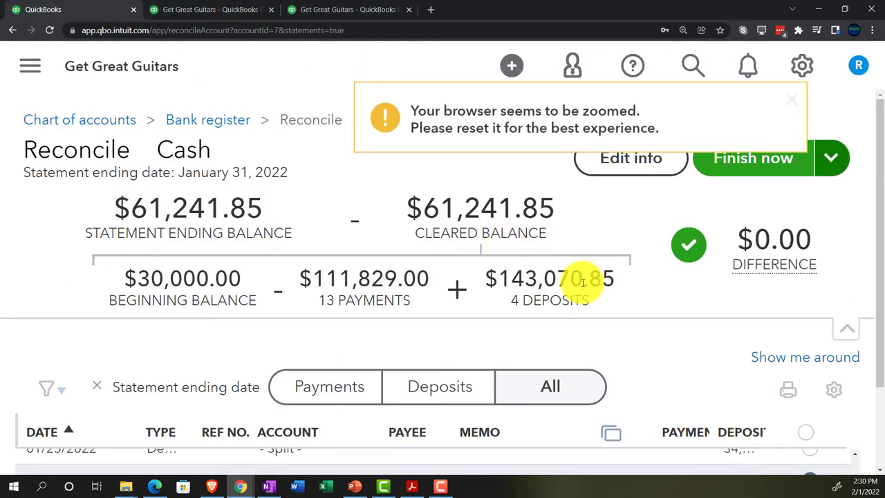
key(ctrl+minus)
key(ctrl+minus)
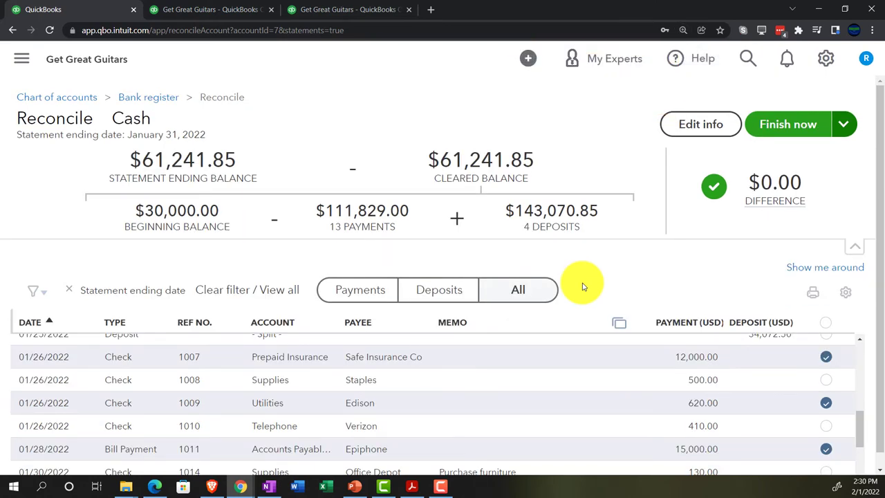
Step: Check the January bank statement once more and finish the Cash account's reconciliation for January 31, 2022
click(412, 486)
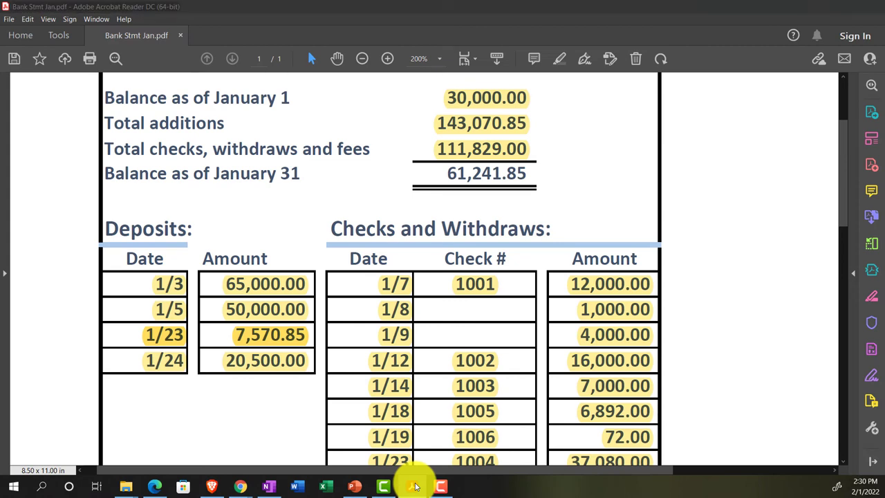
click(413, 486)
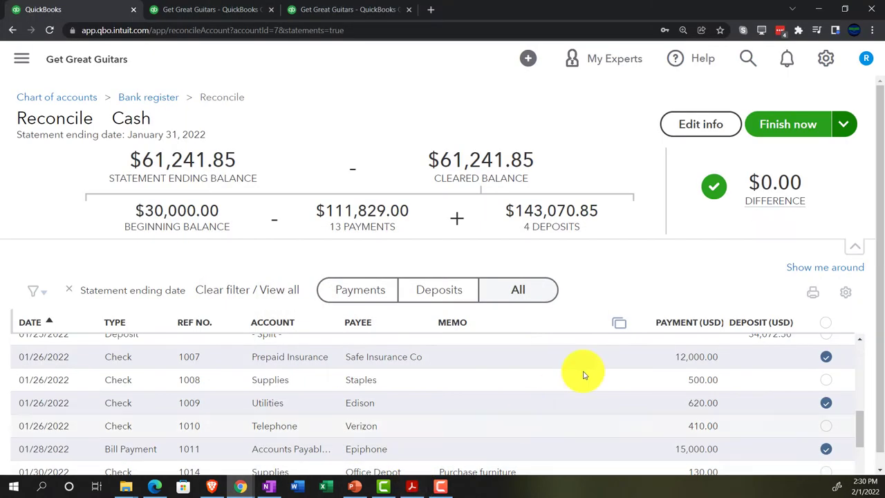
click(800, 133)
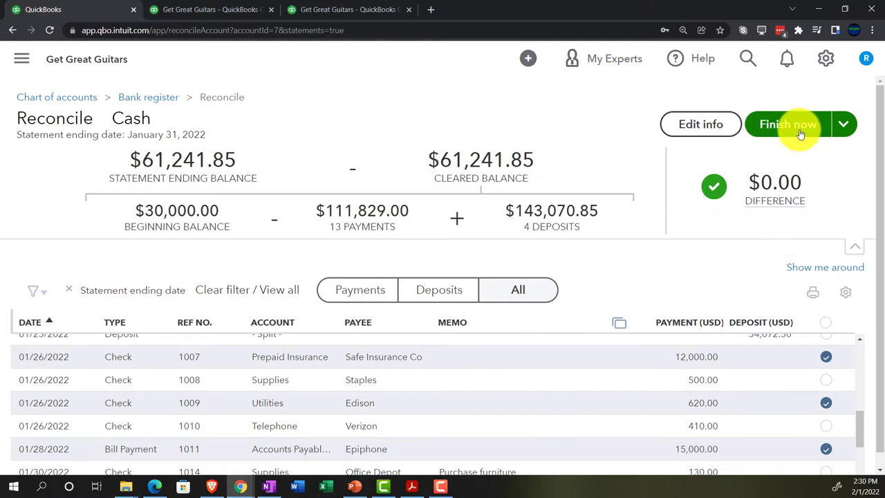
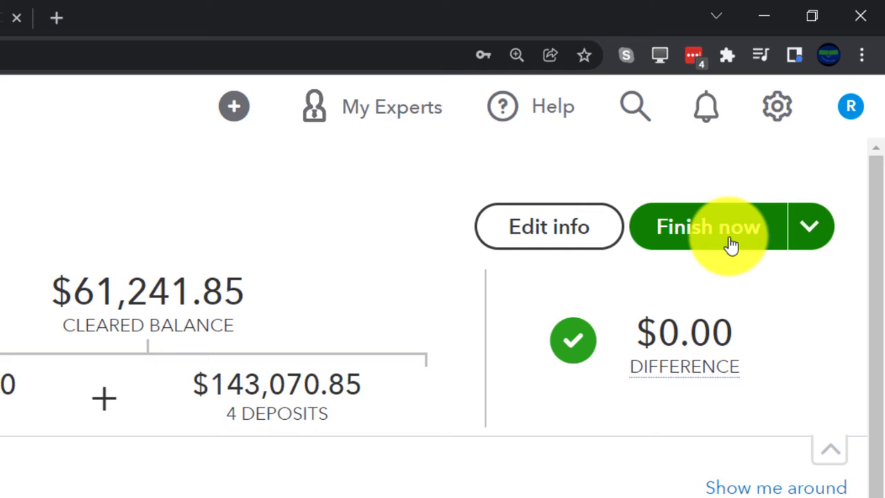
click(730, 245)
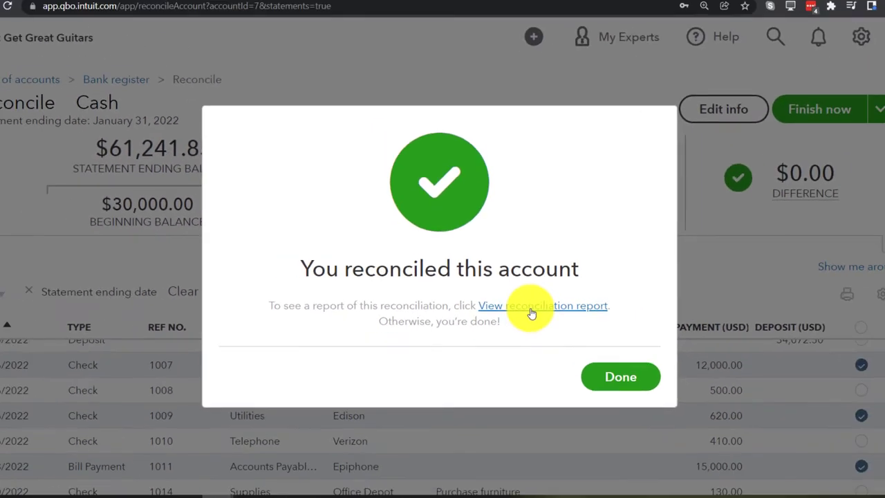
Step: Open the Cash reconciliation report for the period ending 01/31/2022, enlarge the page to 200% and examine its Summary section
click(553, 320)
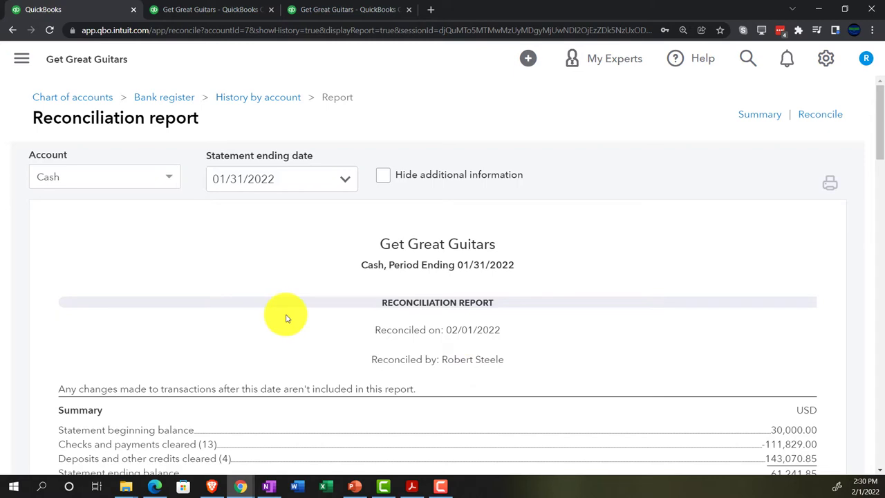
scroll(152, 310, down, 3)
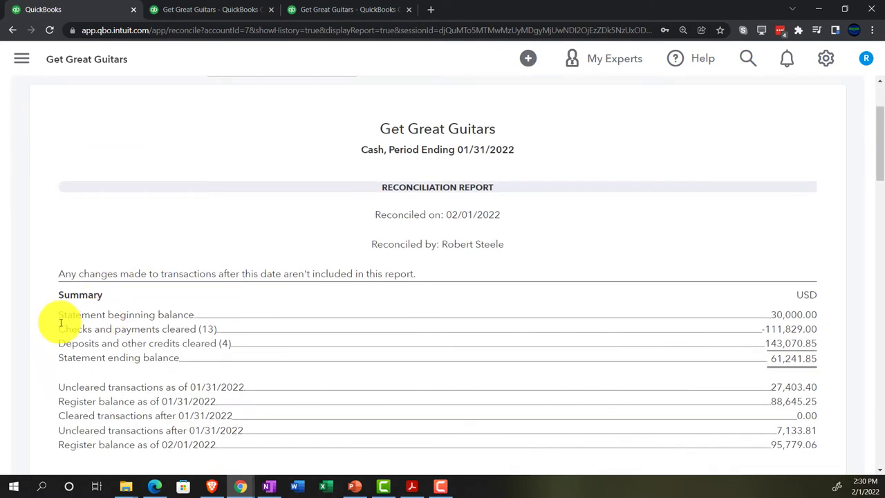
scroll(60, 322, down, 1)
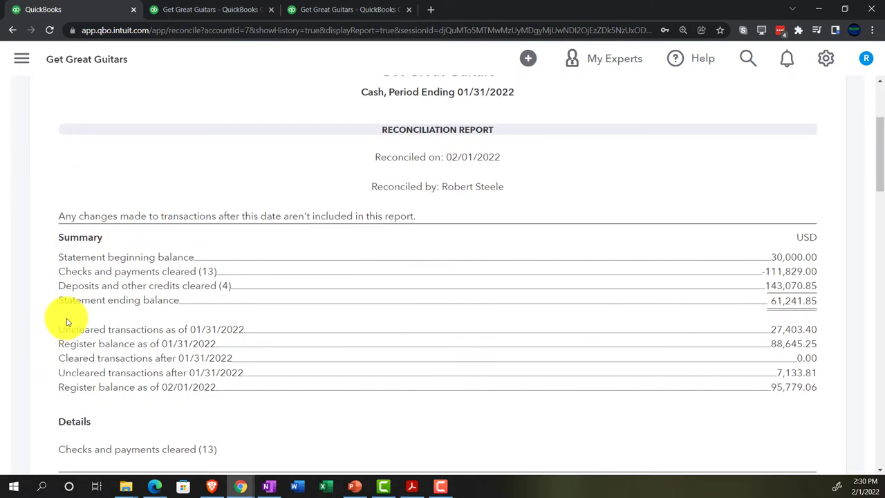
scroll(63, 321, up, 3)
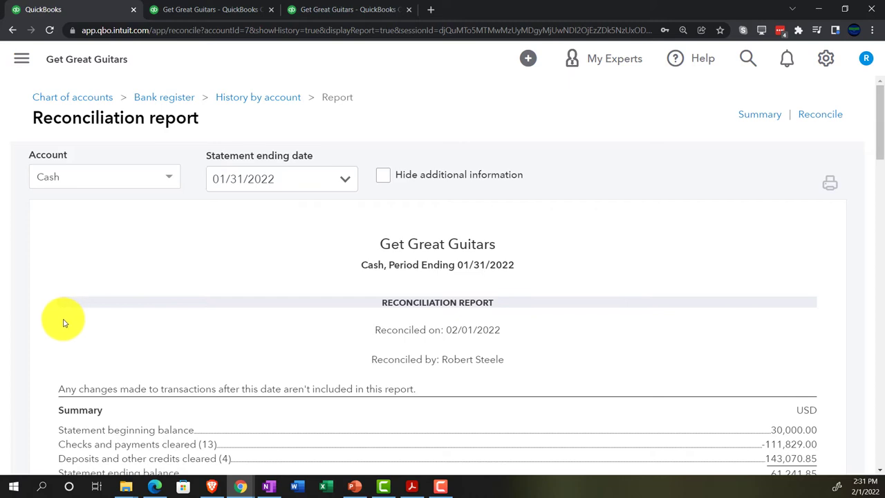
scroll(63, 321, down, 1)
key(ctrl+plus)
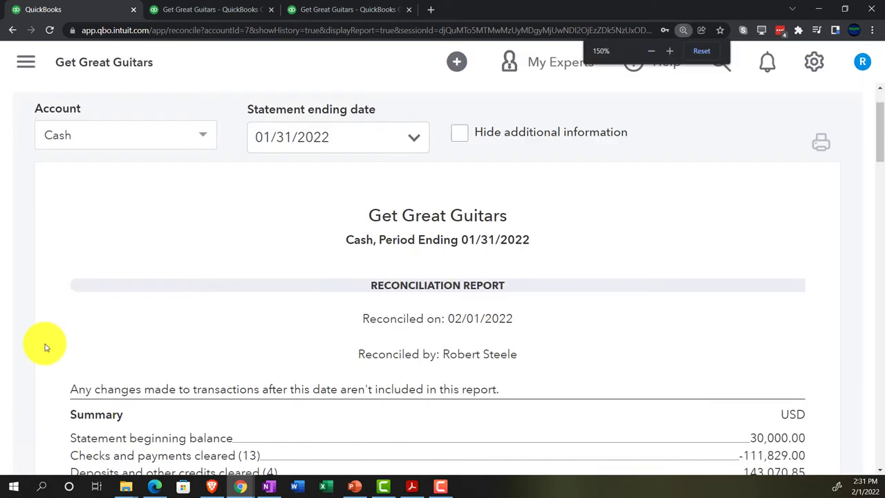
scroll(46, 345, down, 1)
key(ctrl+plus)
scroll(45, 346, down, 1)
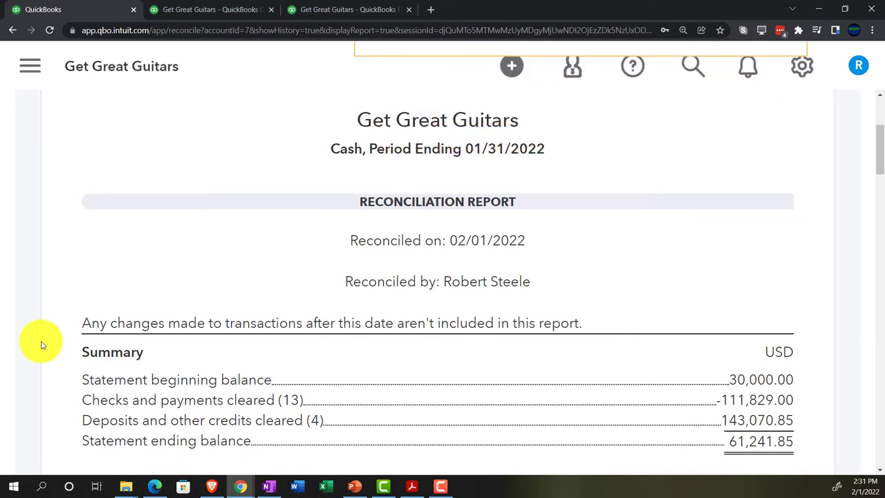
key(ctrl+plus)
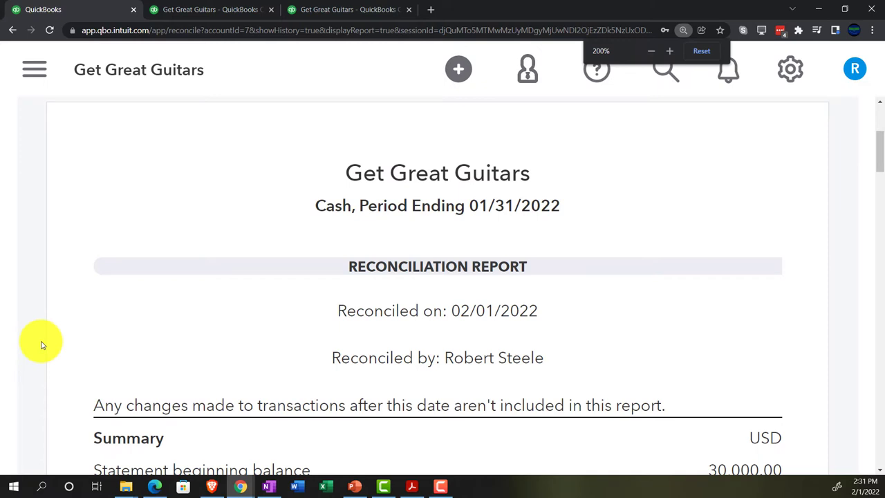
scroll(42, 344, down, 2)
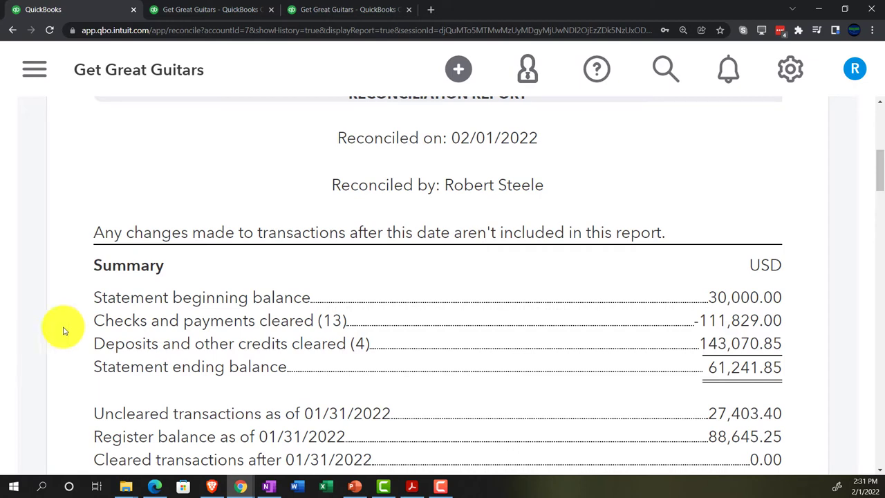
Step: Check the Cash line on the Balance Sheet against the reconciliation report's Summary balances
click(200, 7)
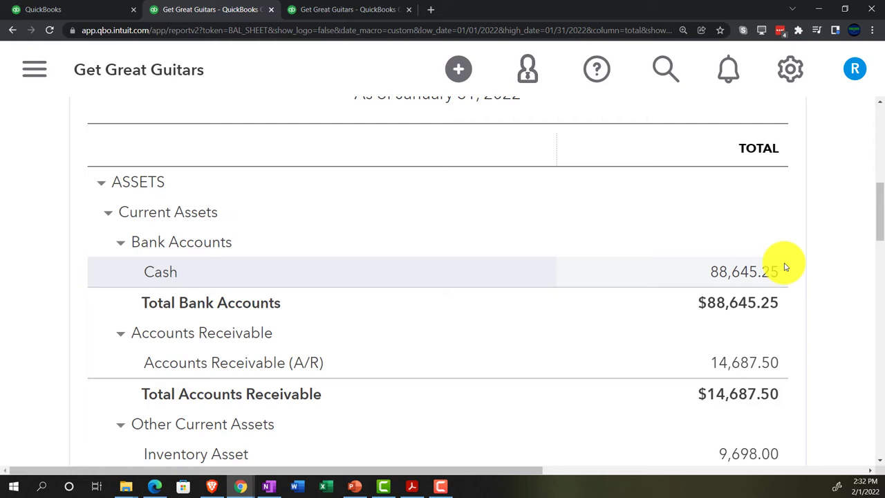
click(40, 9)
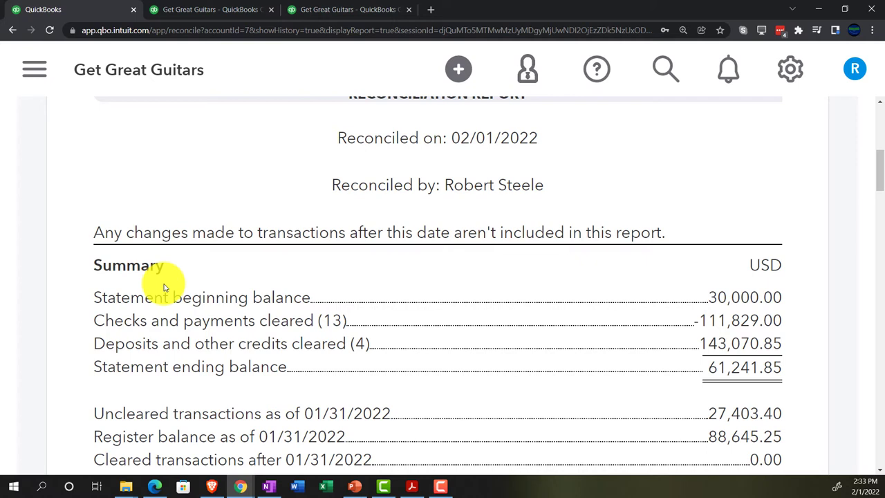
scroll(165, 286, down, 1)
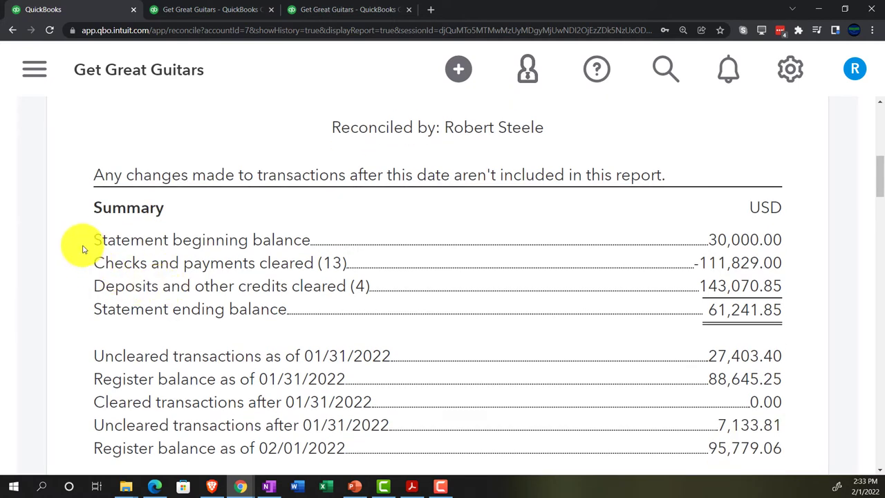
Step: Compare the reconciliation report's beginning balance, cleared payments, cleared deposits and ending balance with the January bank statement PDF
click(411, 486)
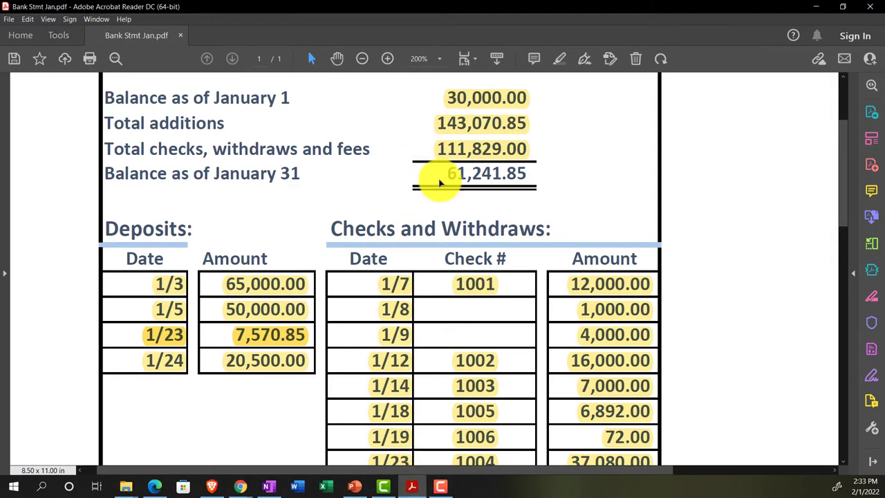
click(415, 488)
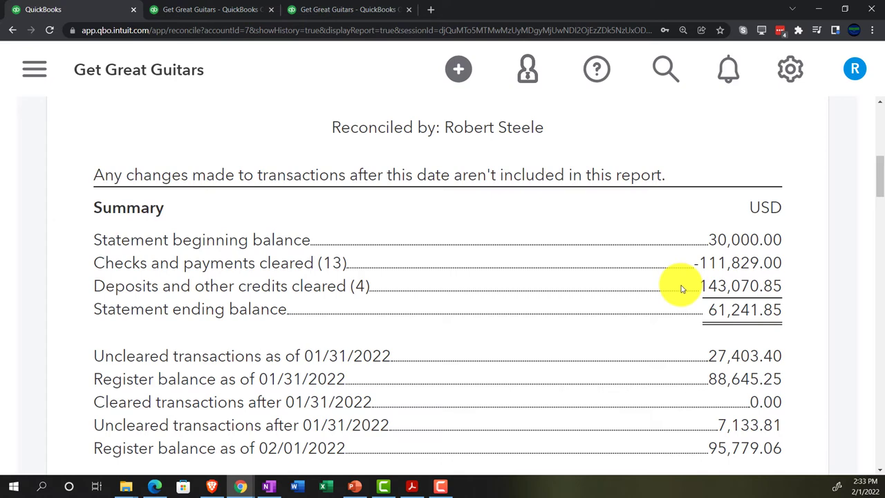
click(412, 486)
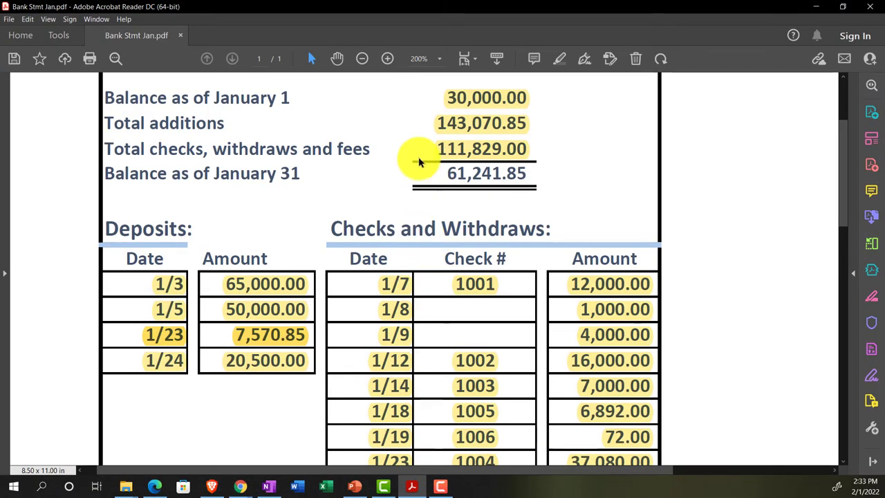
click(411, 486)
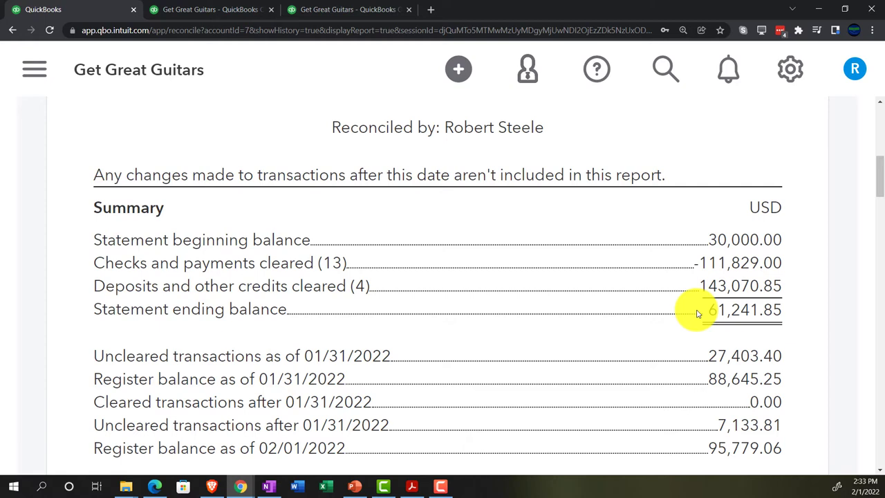
scroll(697, 313, down, 1)
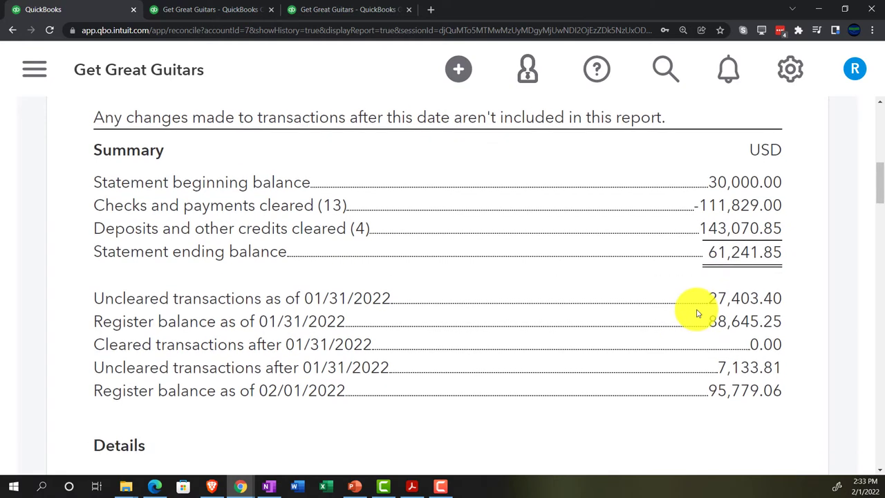
Step: Recheck the reconciliation report's statement ending balance against the January bank statement and its 01/31/2022 register balance against the Balance Sheet's Cash line
click(410, 484)
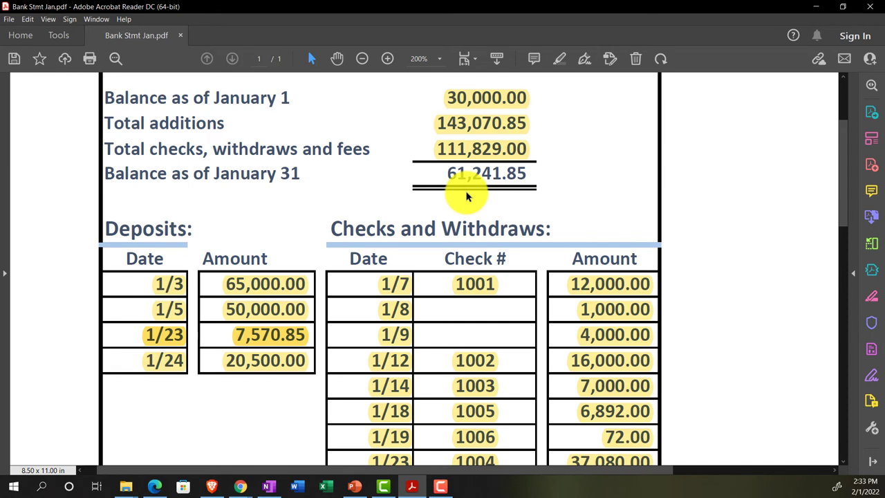
click(413, 484)
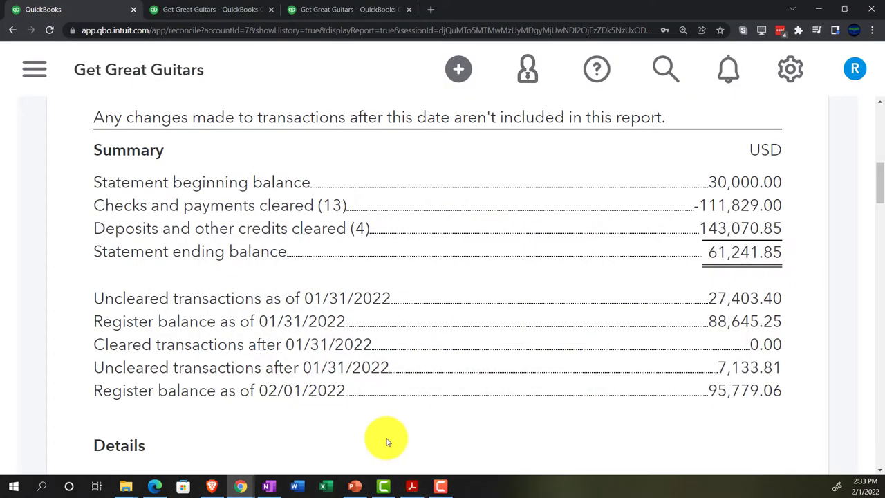
scroll(308, 367, down, 1)
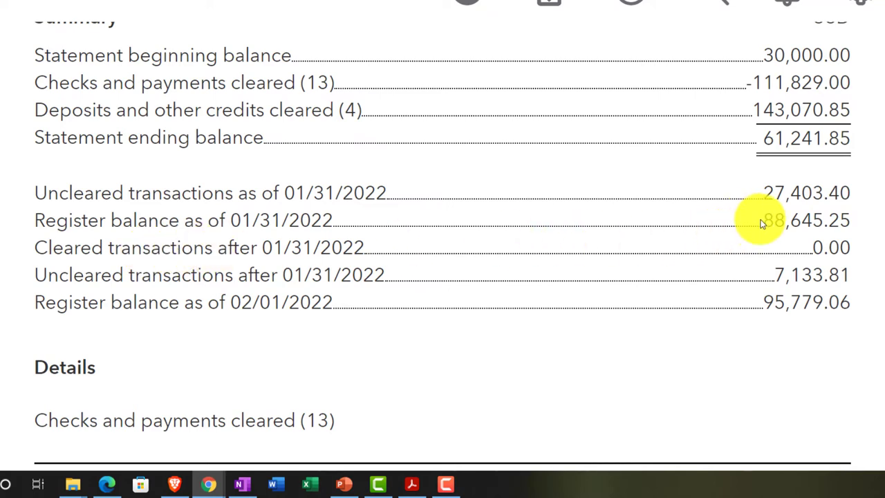
click(379, 17)
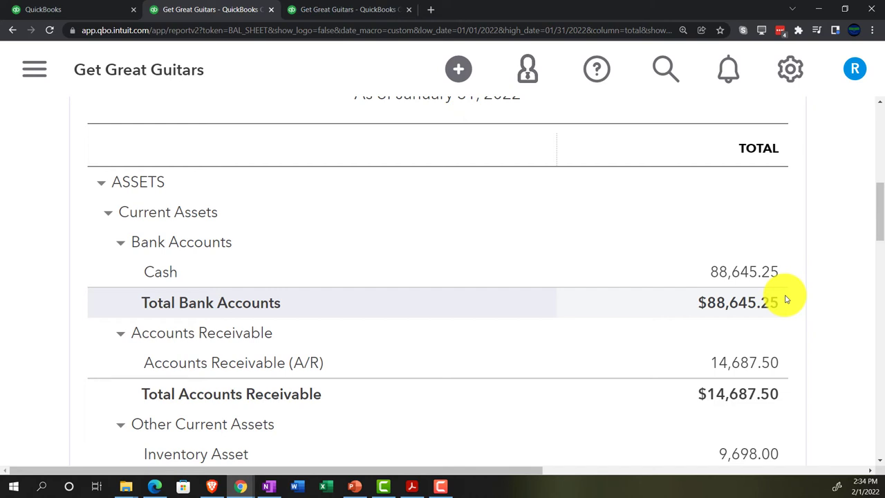
click(104, 11)
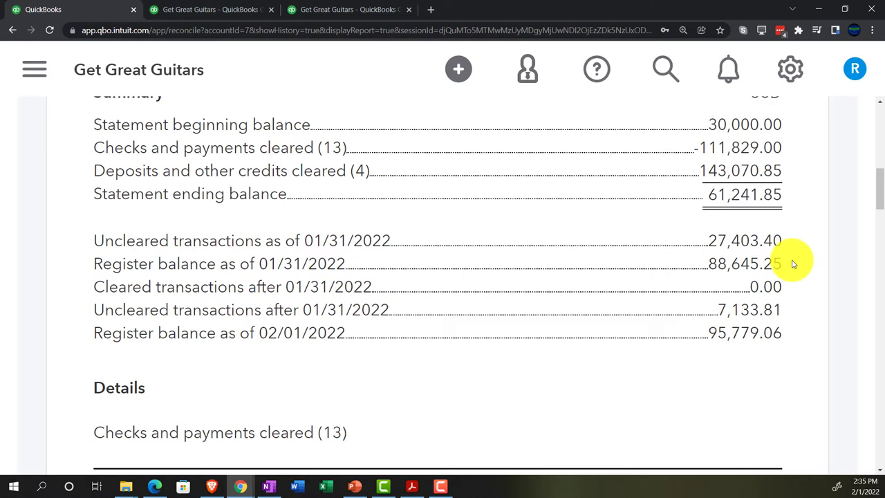
Step: Review the report's cleared checks and payments and its cleared deposits, comparing the item dates with the January bank statement PDF
scroll(794, 264, down, 1)
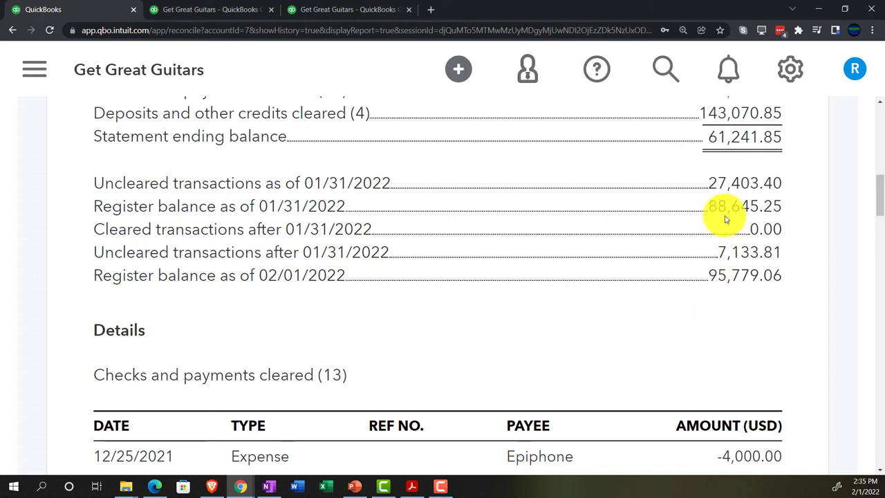
scroll(629, 217, down, 3)
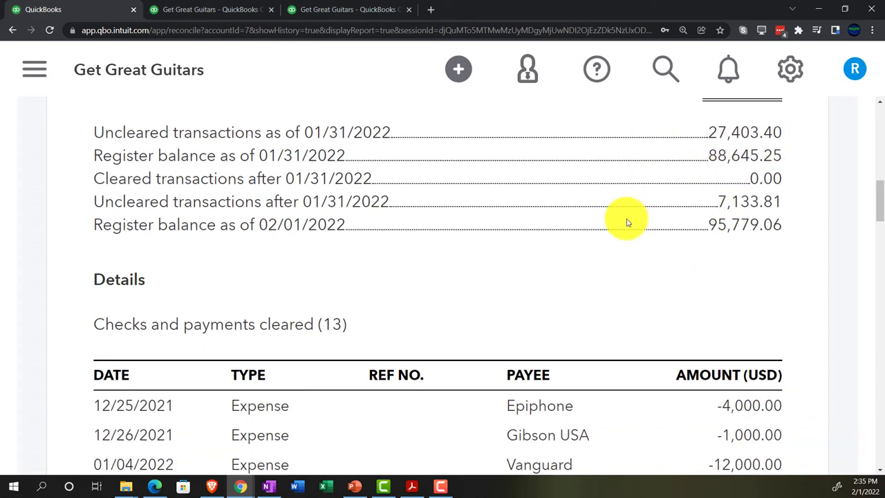
scroll(642, 215, down, 2)
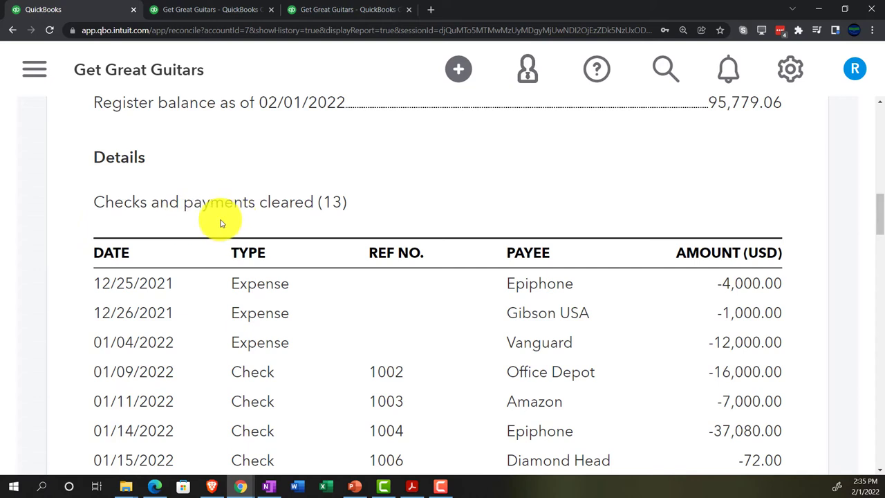
scroll(207, 225, down, 1)
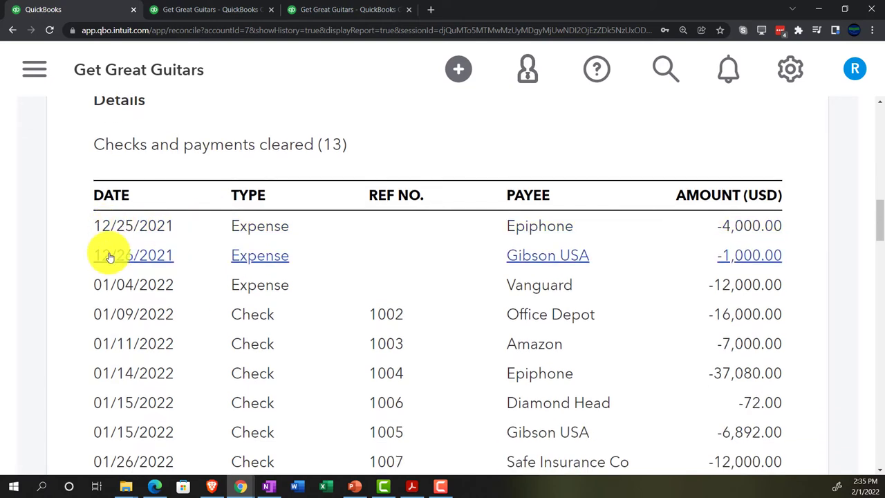
scroll(109, 256, down, 3)
scroll(107, 255, down, 2)
click(414, 487)
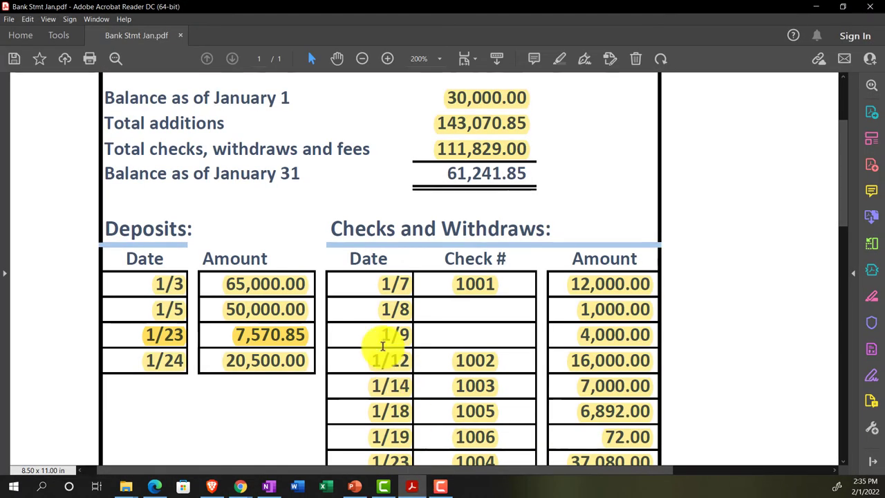
click(240, 486)
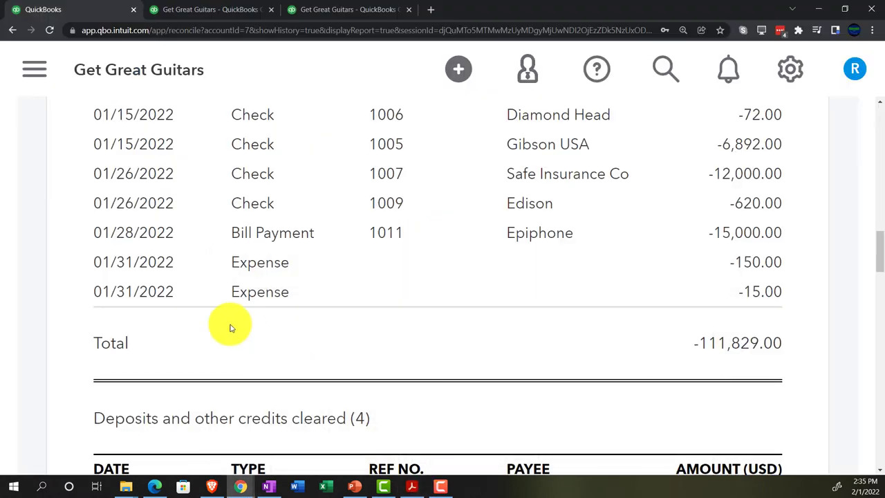
scroll(79, 311, down, 1)
scroll(82, 315, down, 2)
scroll(83, 315, down, 1)
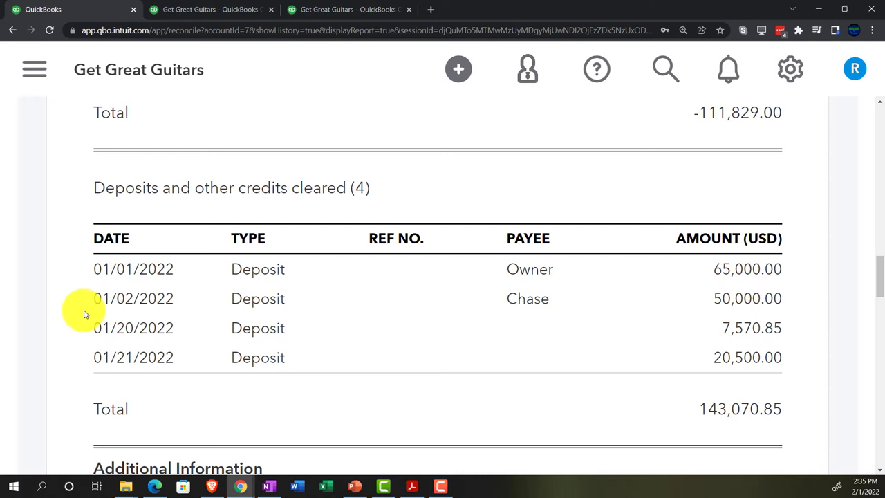
scroll(85, 314, down, 2)
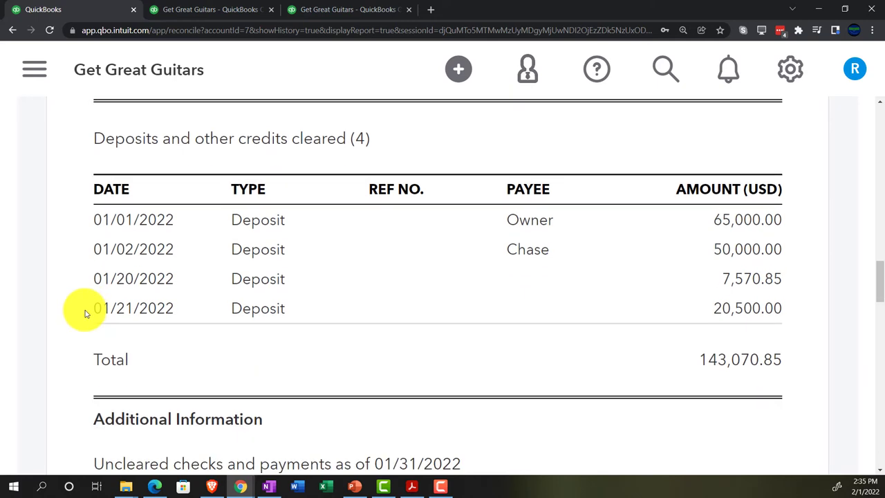
Step: Examine the report's Additional Information for uncleared payments and deposits, both as of and after 01/31/2022
scroll(85, 313, down, 1)
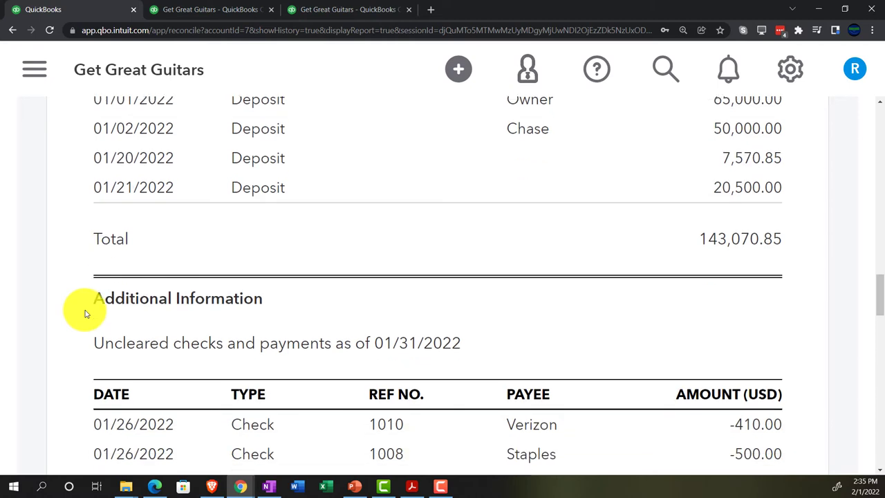
scroll(85, 313, down, 2)
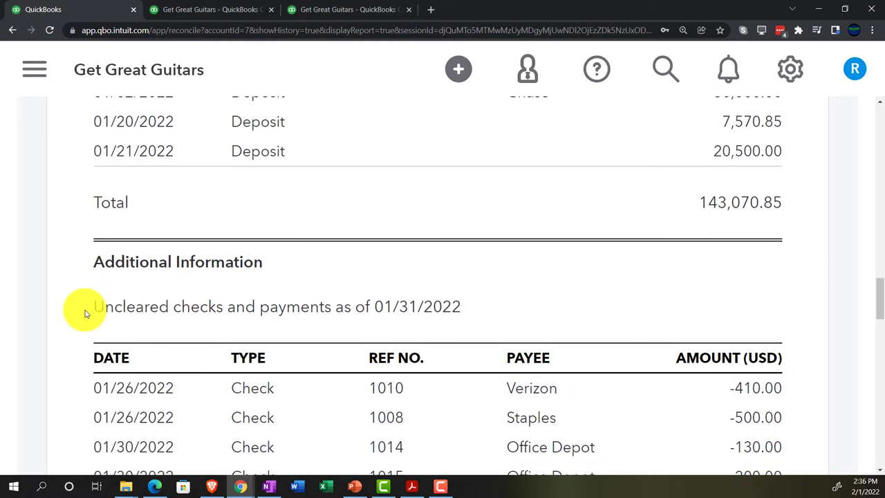
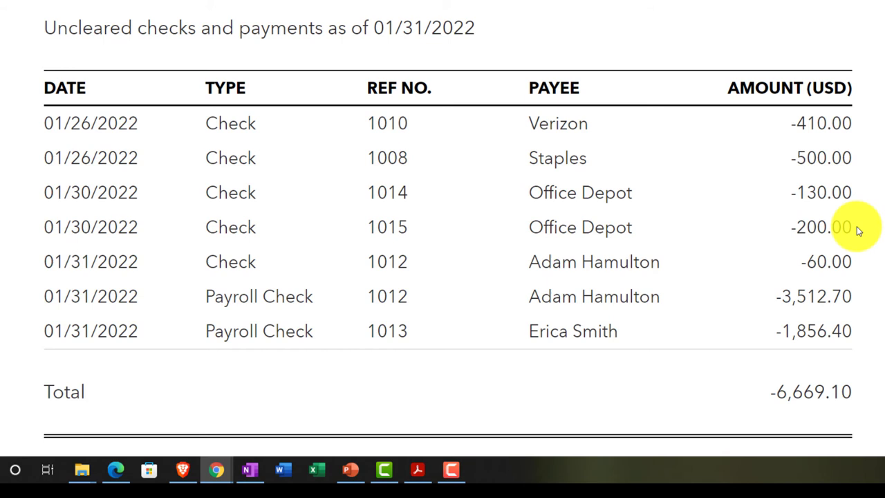
scroll(857, 226, down, 4)
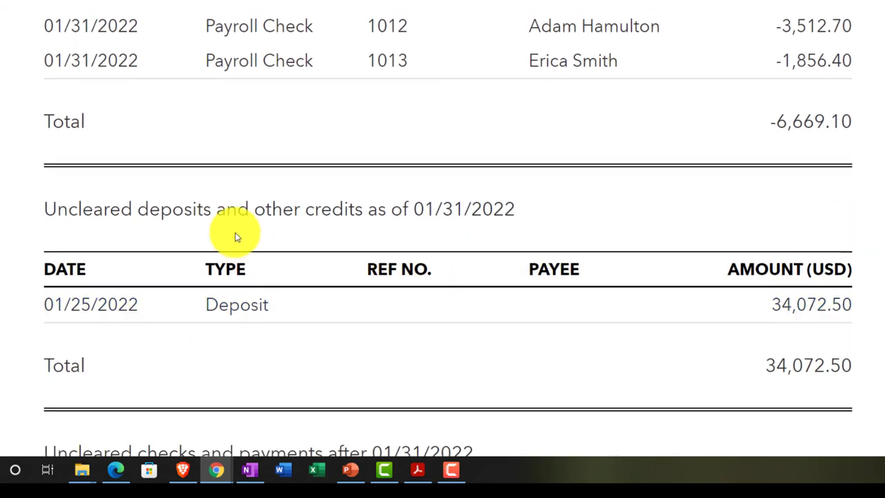
scroll(235, 232, down, 1)
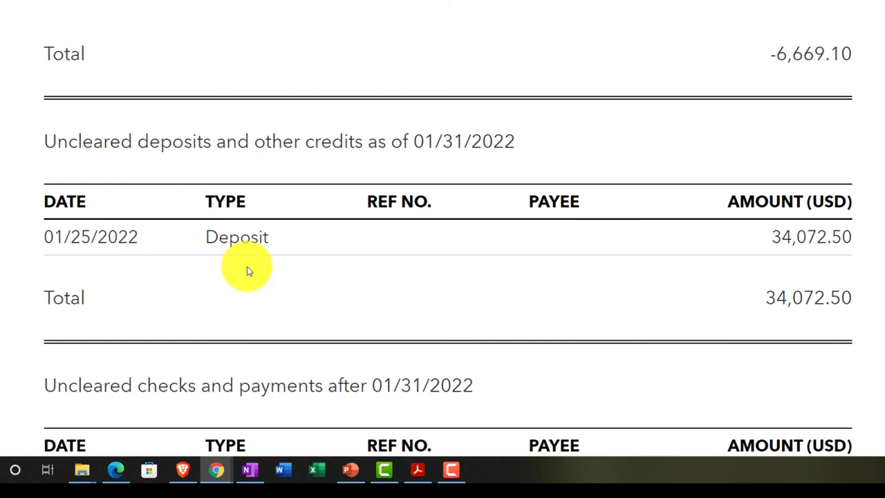
scroll(834, 273, down, 1)
scroll(835, 271, down, 2)
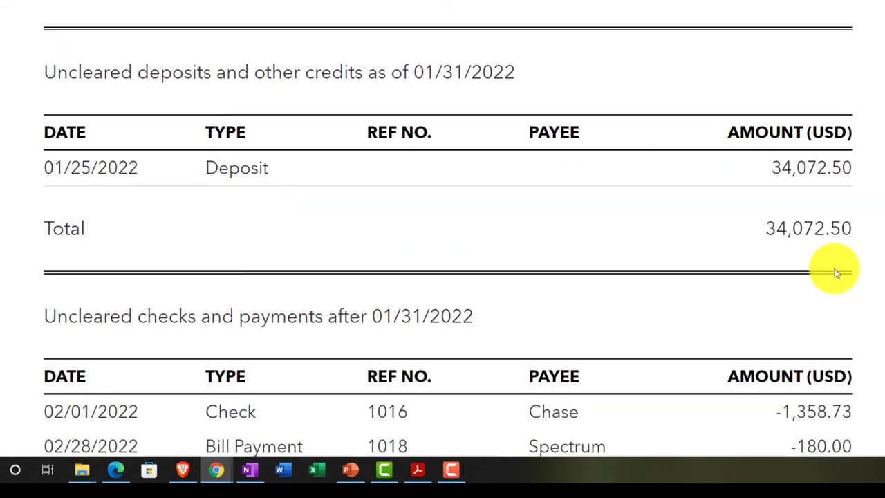
scroll(835, 271, down, 1)
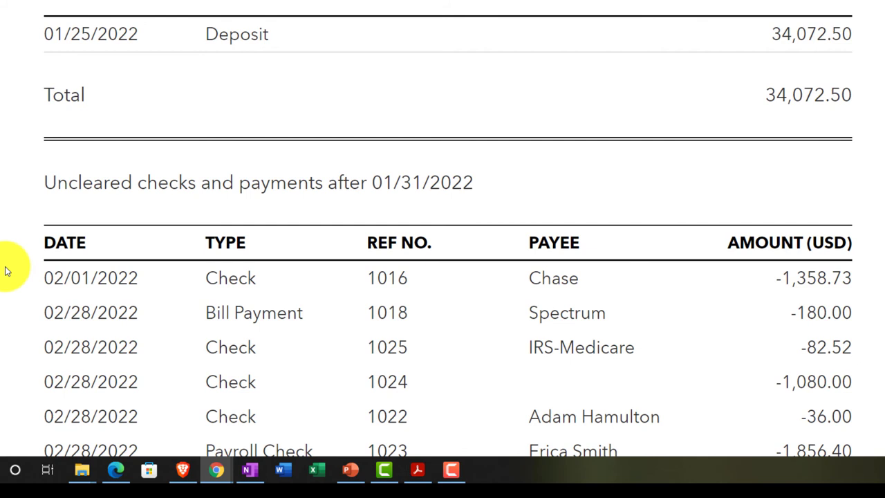
scroll(5, 271, down, 2)
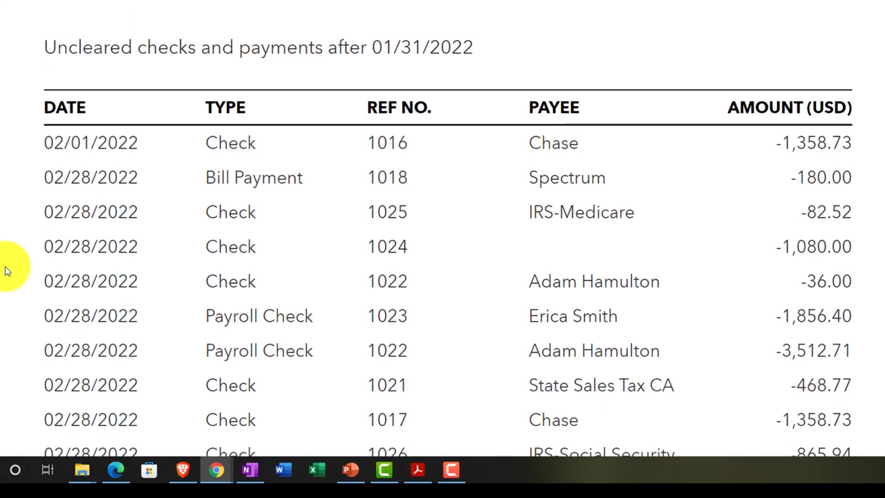
scroll(6, 271, down, 4)
scroll(5, 270, down, 3)
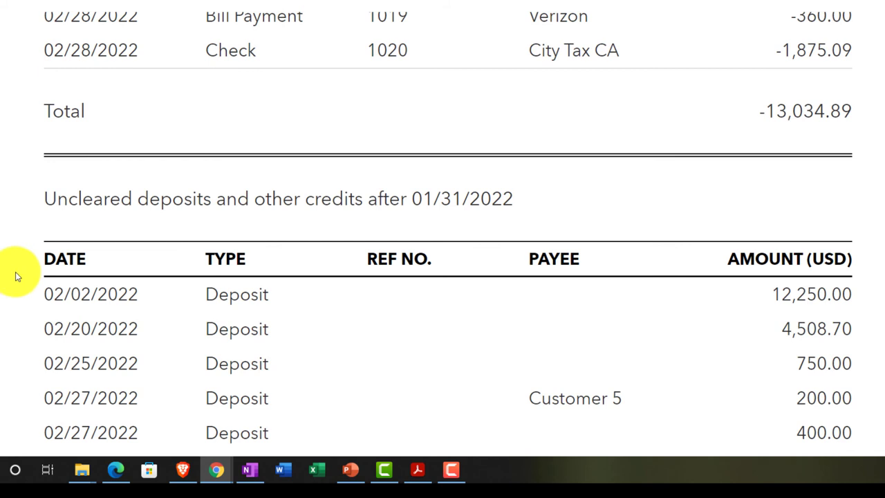
scroll(15, 276, down, 3)
scroll(15, 276, down, 1)
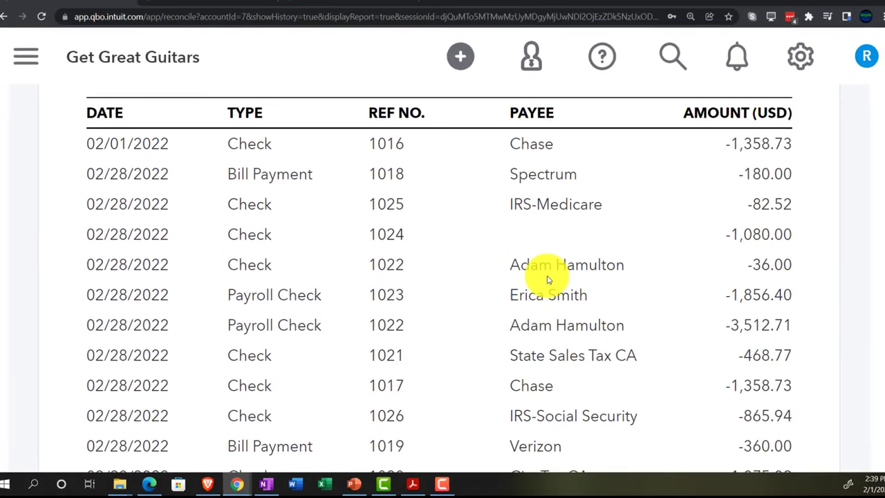
Step: Print the Cash reconciliation report for 01/31/2022 with CutePDF Writer as the destination
drag(880, 351, 883, 99)
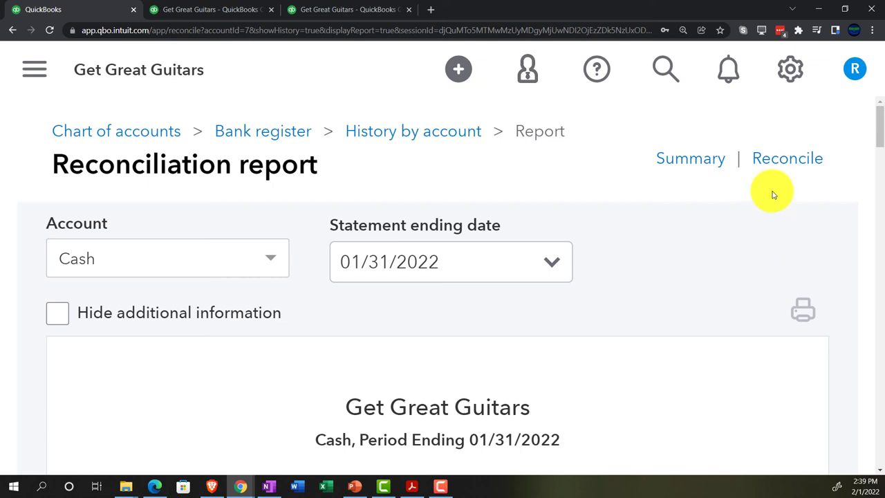
key(ctrl+minus)
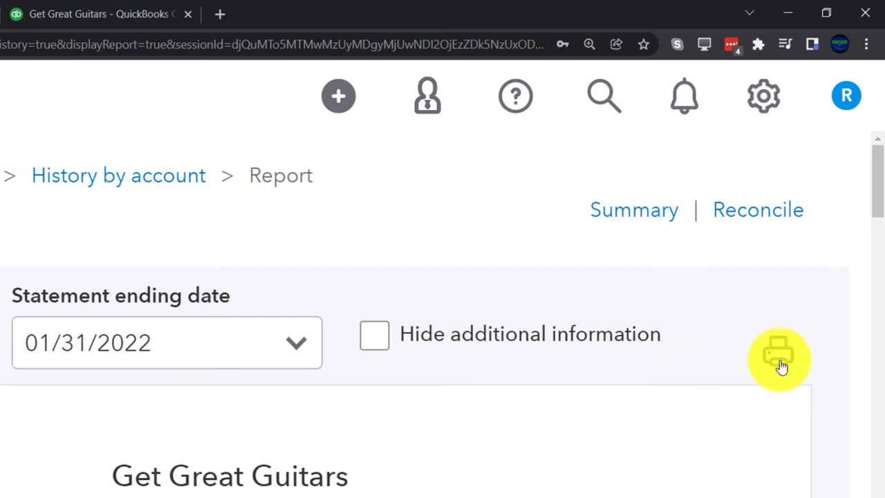
click(776, 354)
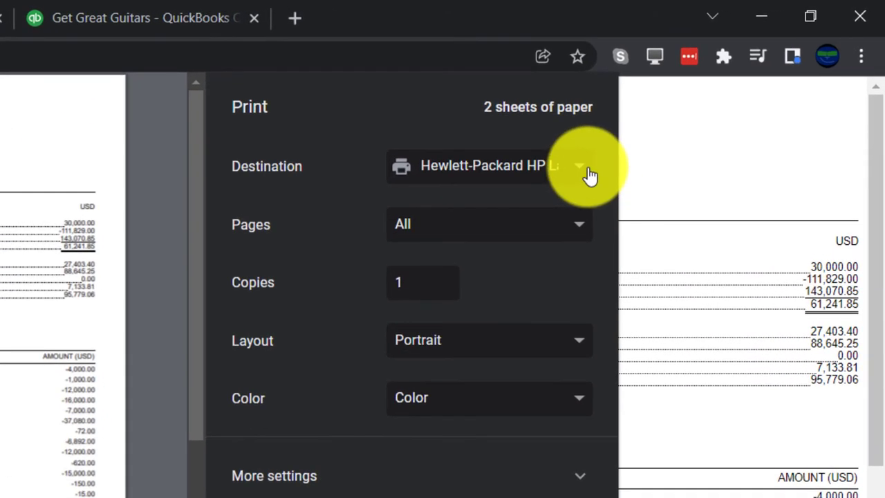
click(648, 133)
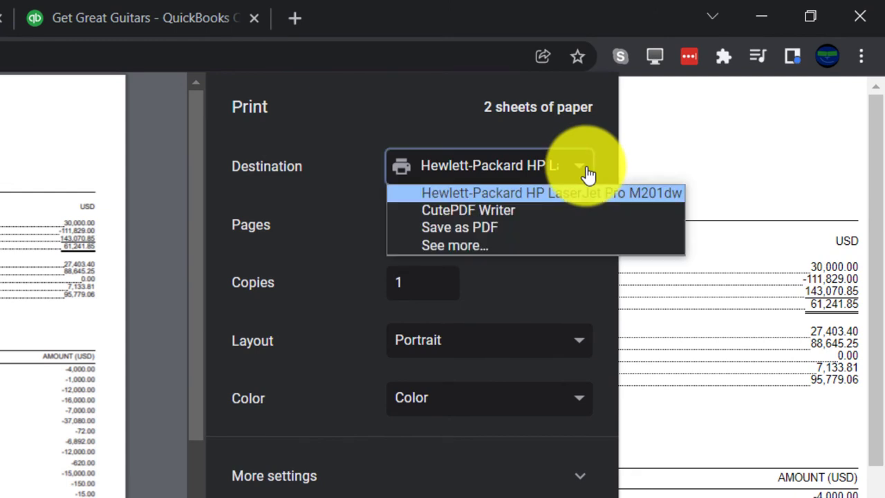
click(494, 209)
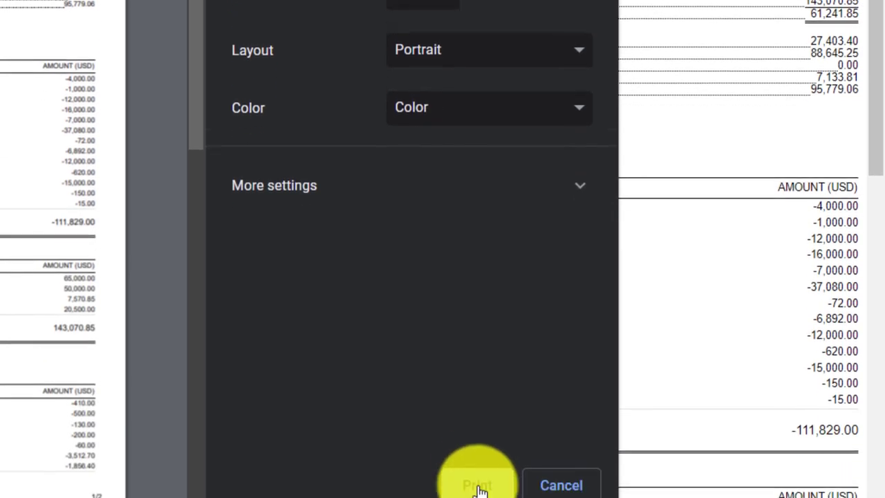
click(477, 485)
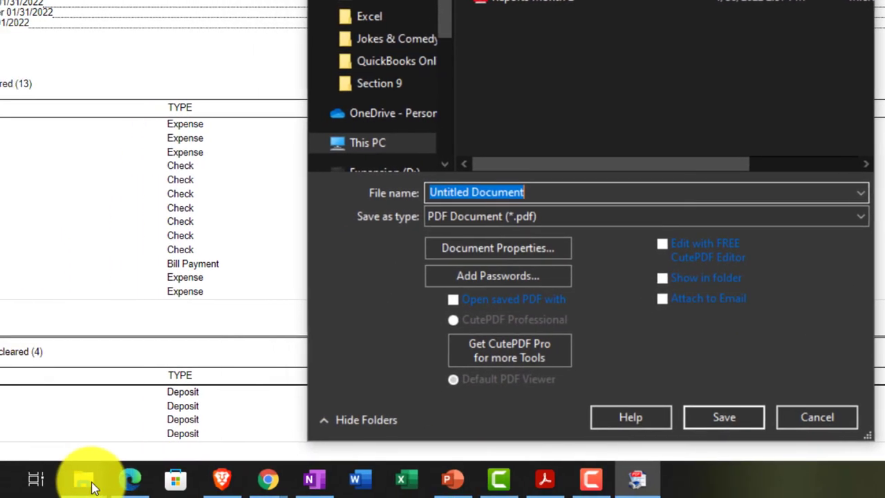
Step: Copy the Bank Reconciliation folder's path from File Explorer and make it the save location for the PDF in CutePDF Writer
mouse_move(90, 483)
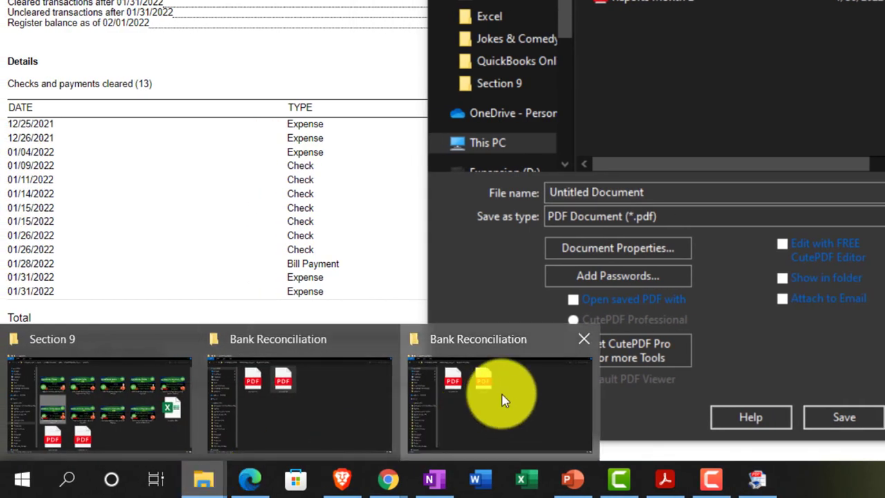
click(504, 399)
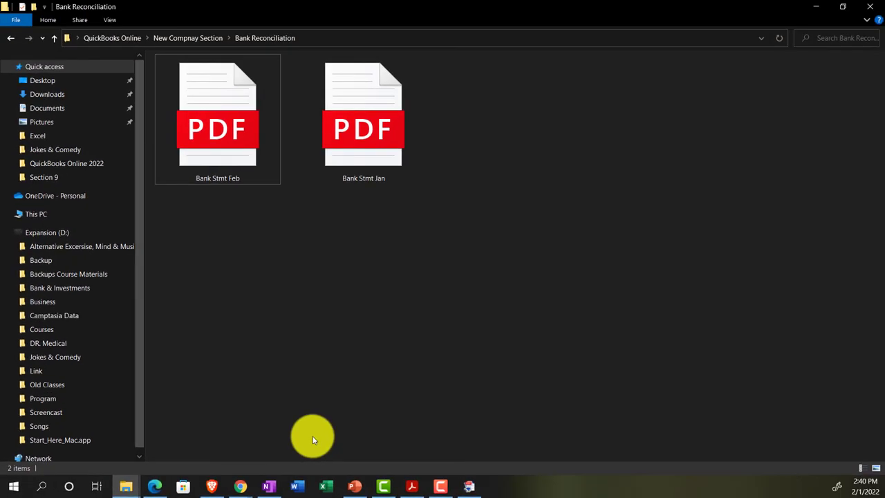
click(311, 43)
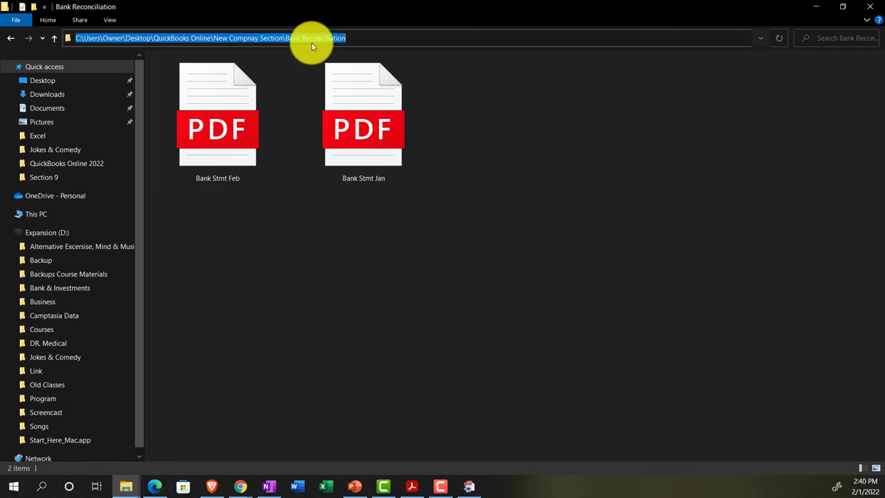
click(815, 7)
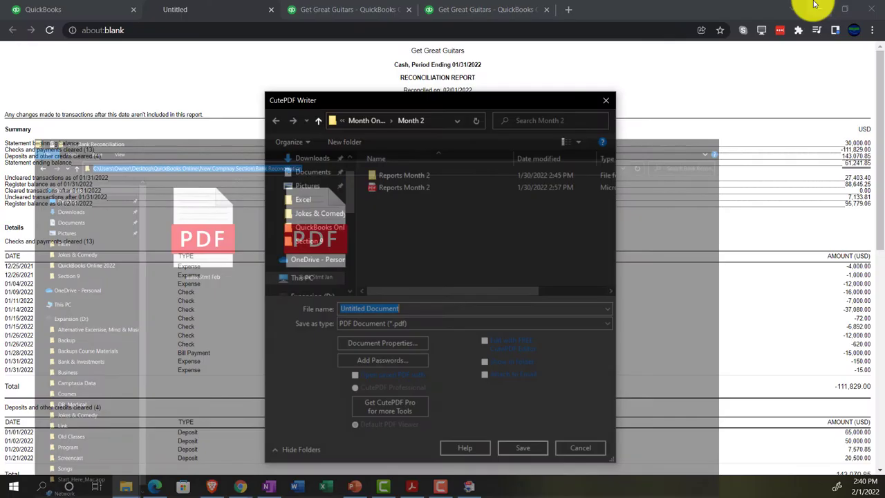
click(441, 122)
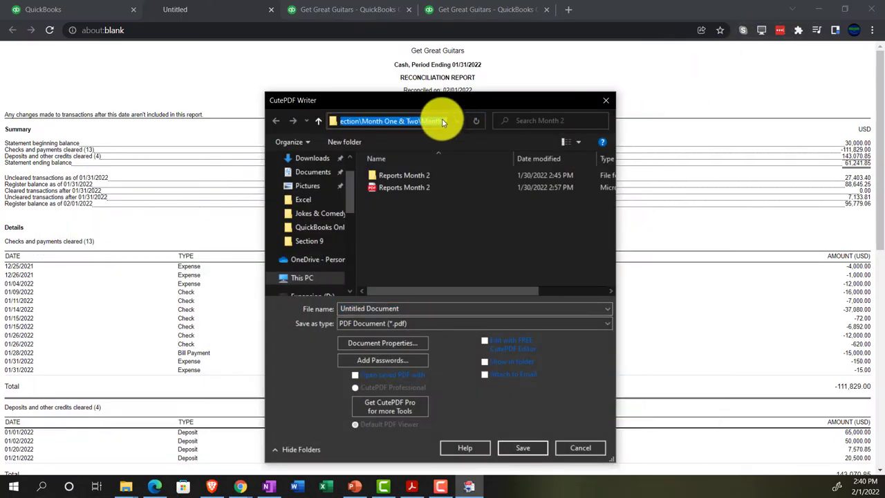
key(ctrl+v)
key(Return)
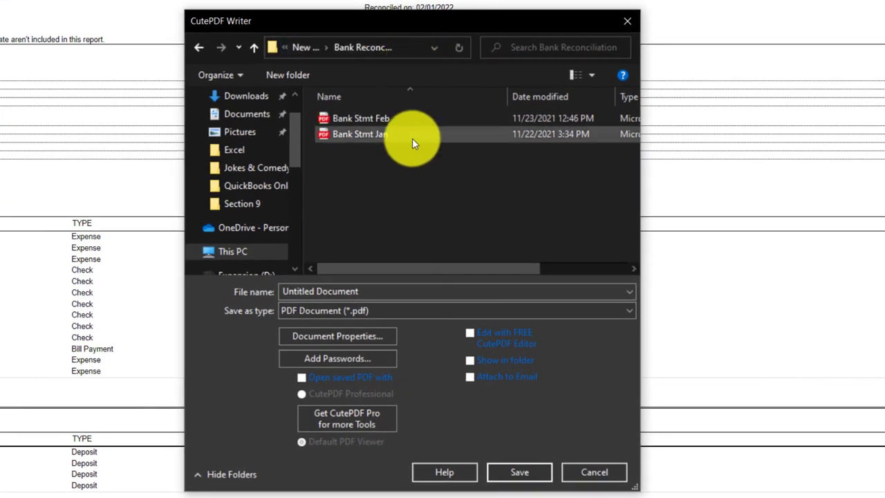
Step: Name the PDF "Bank Rec Jan 2022" and save it in the Bank Reconciliation folder
click(322, 290)
text(Bank Re)
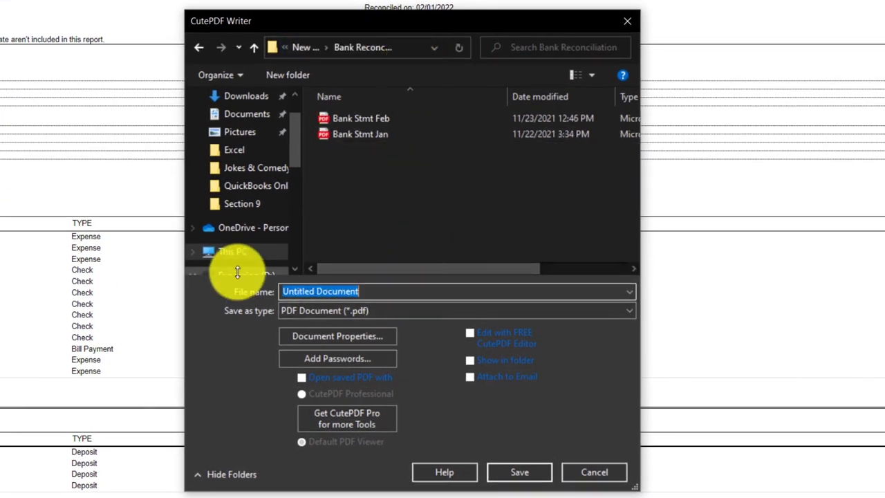
text(c)
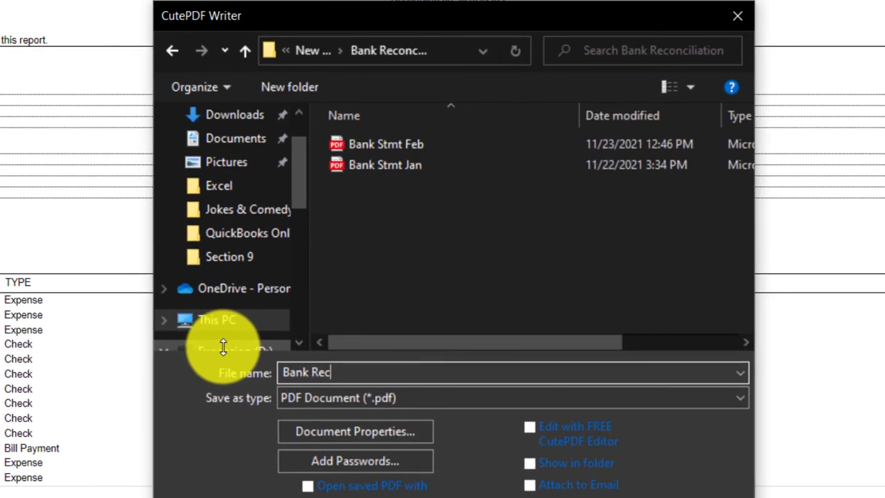
text( Jan 2022)
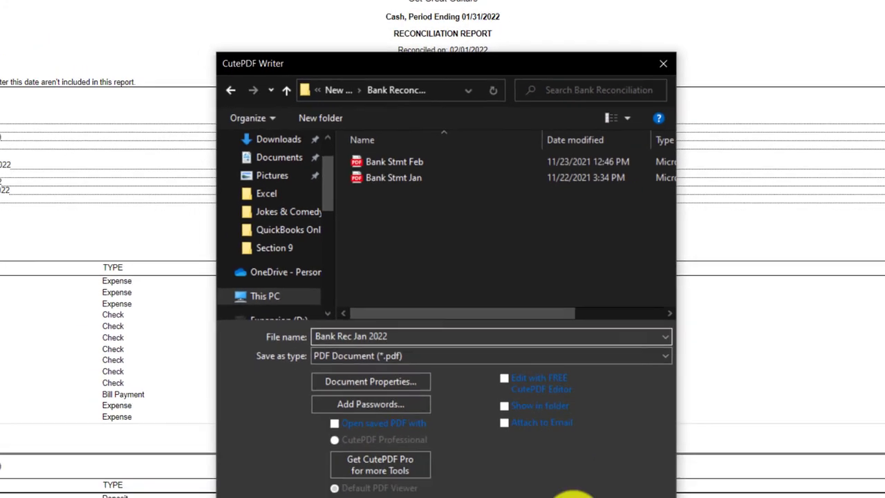
click(573, 495)
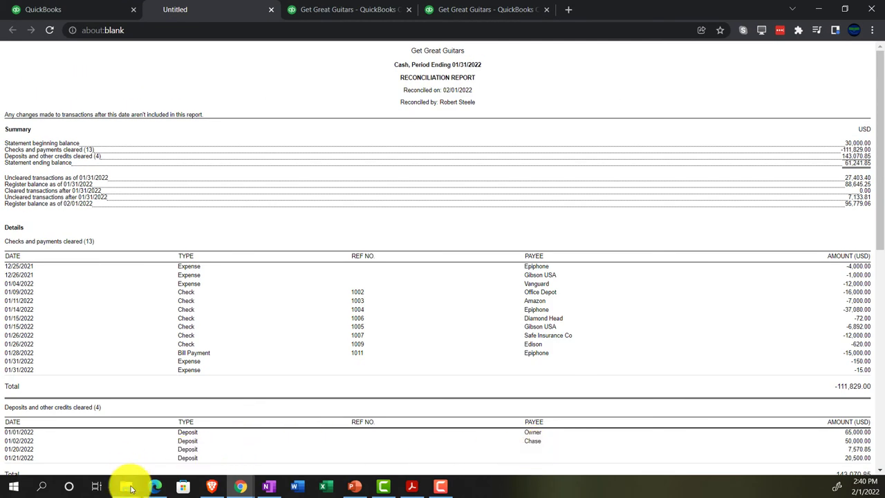
Step: Switch to the Bank Reconciliation folder in File Explorer and open Bank Rec Jan 2022 with Adobe Acrobat DC
mouse_move(126, 484)
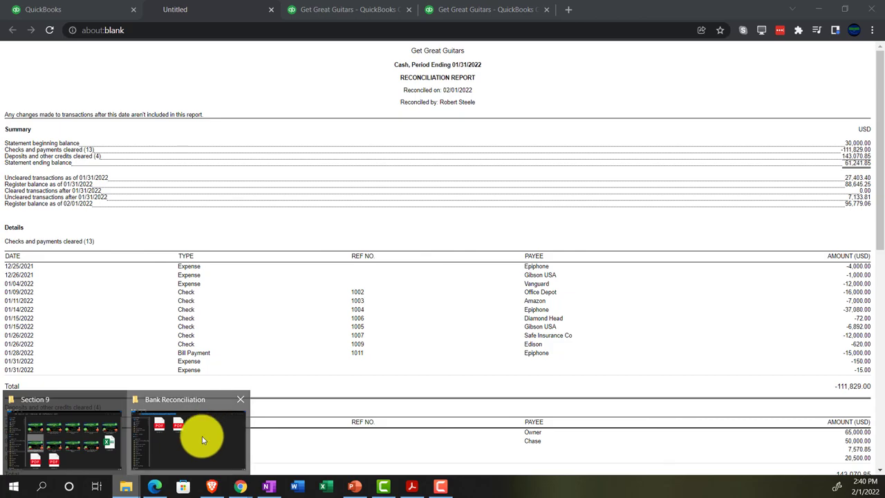
click(203, 434)
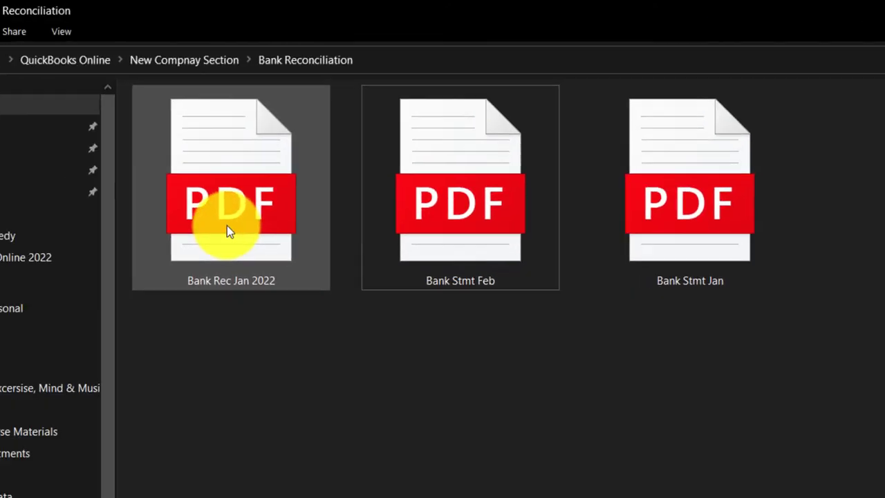
click(226, 225)
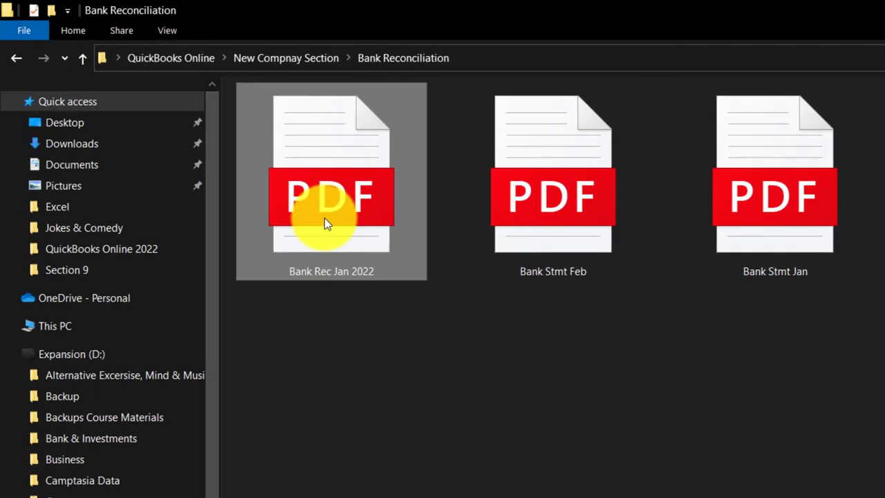
right_click(324, 218)
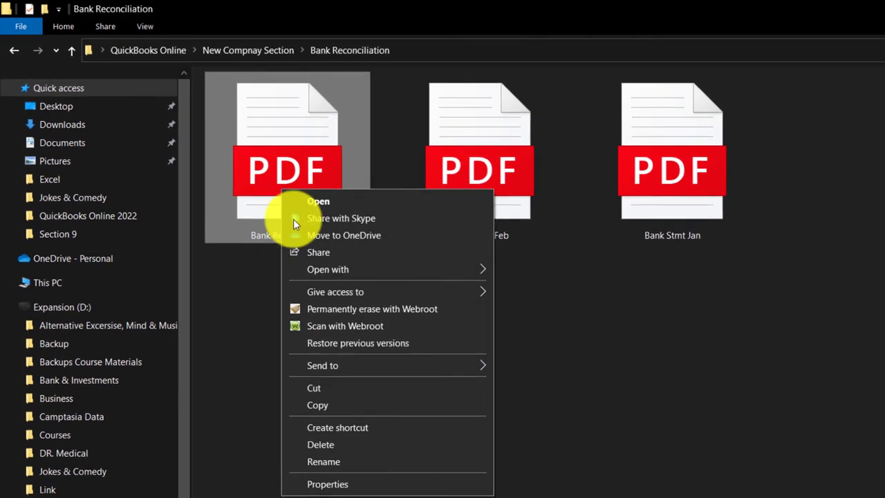
mouse_move(426, 311)
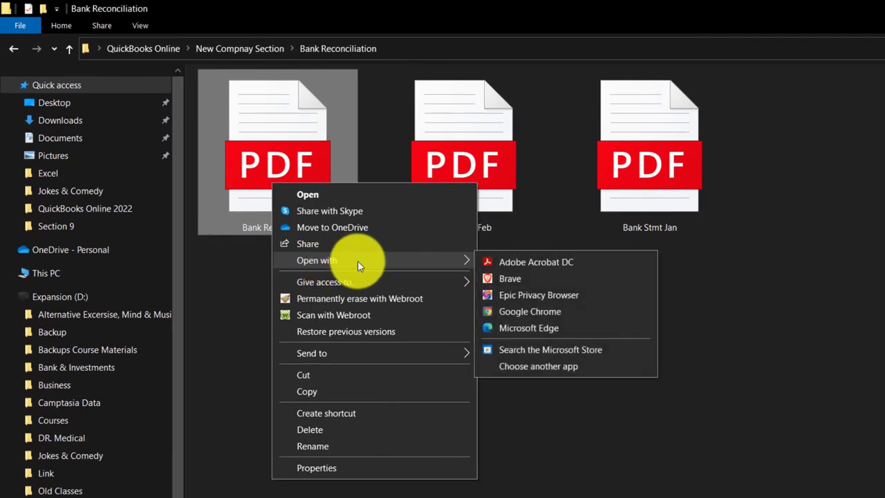
click(514, 259)
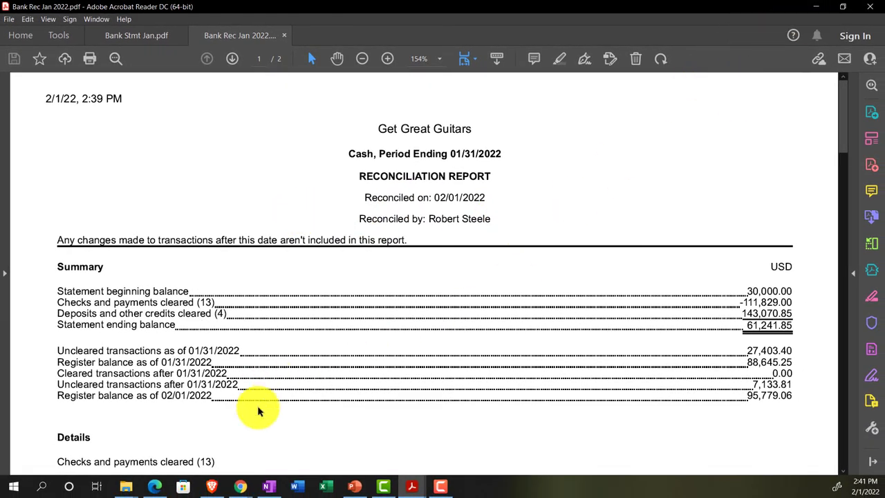
Step: Return to QuickBooks in Chrome and open the 01/31/2022 Cash reconciliation report from the Reconciliation summary
click(240, 487)
click(214, 438)
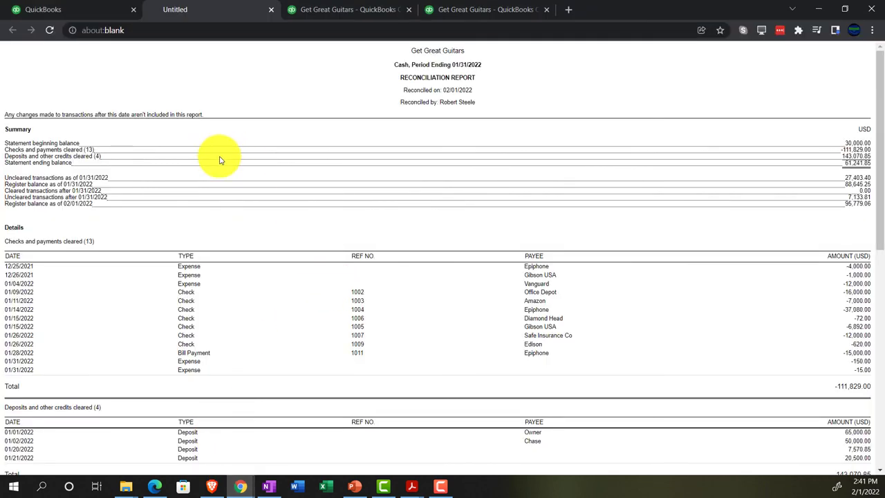
click(90, 13)
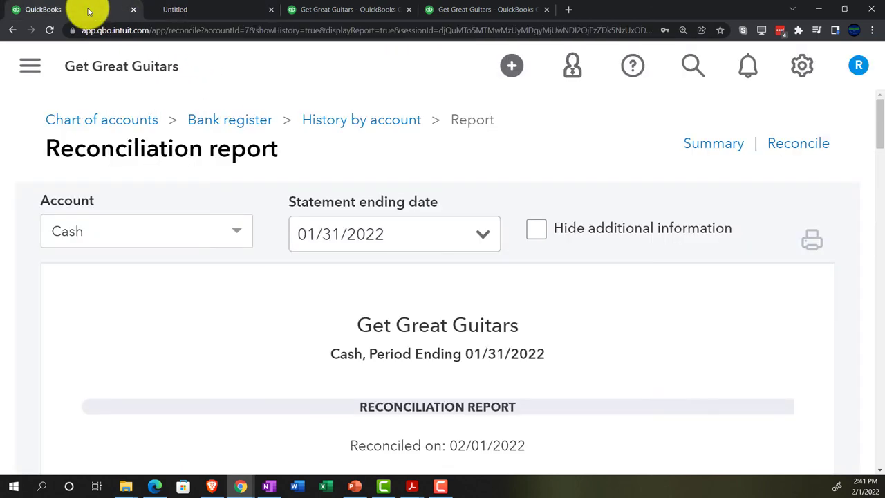
key(ctrl+minus)
key(ctrl+minus)
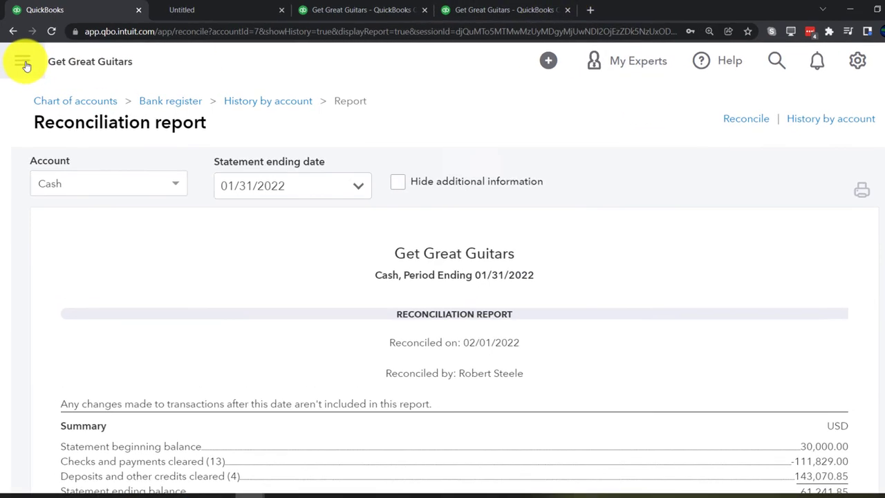
click(51, 127)
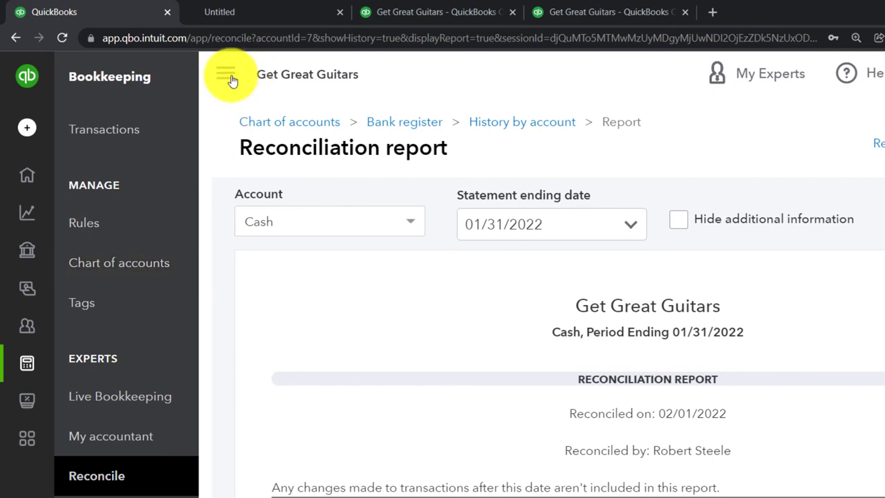
click(88, 481)
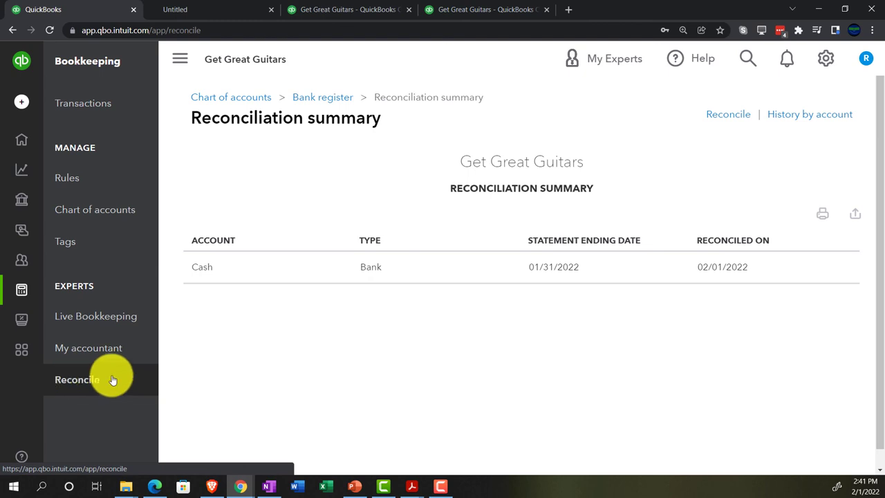
click(180, 59)
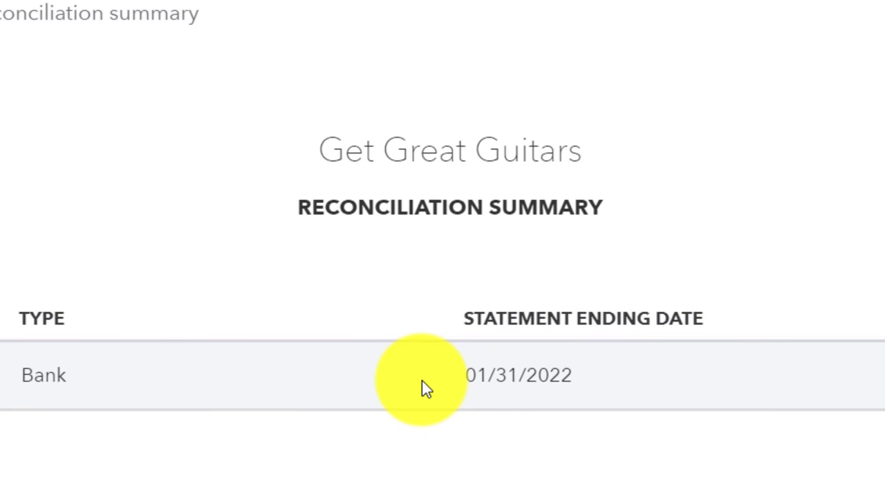
click(425, 387)
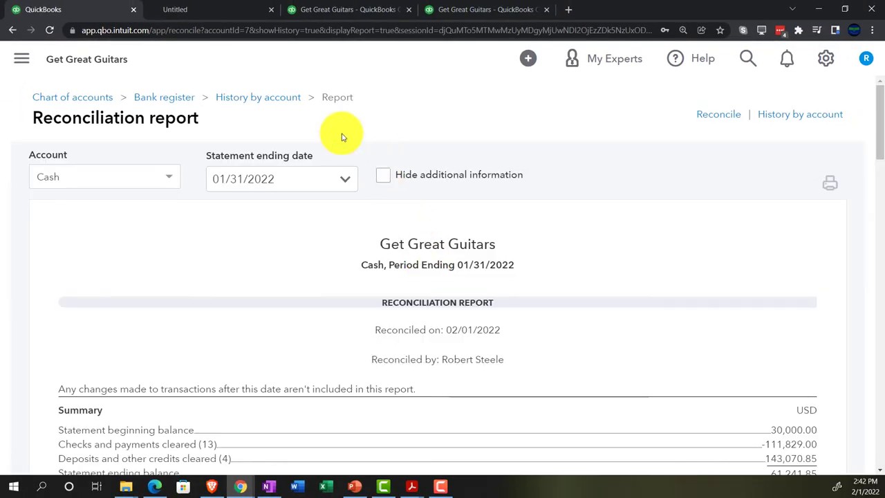
Step: Go through the History by account page to the Reconcile page and look over its setup fields for the Cash account
click(252, 98)
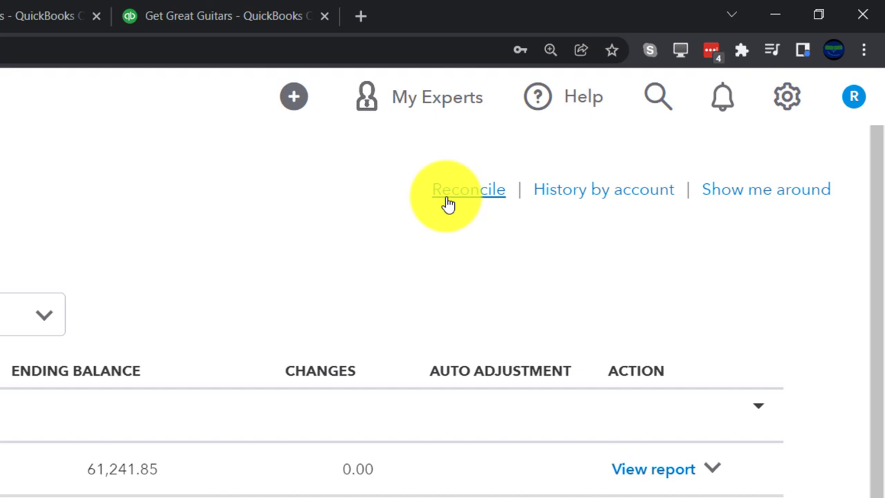
click(448, 203)
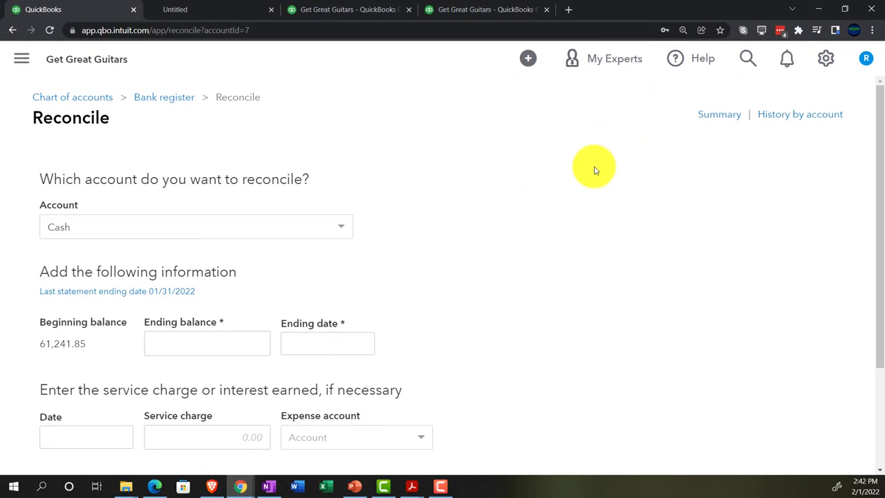
scroll(594, 170, down, 2)
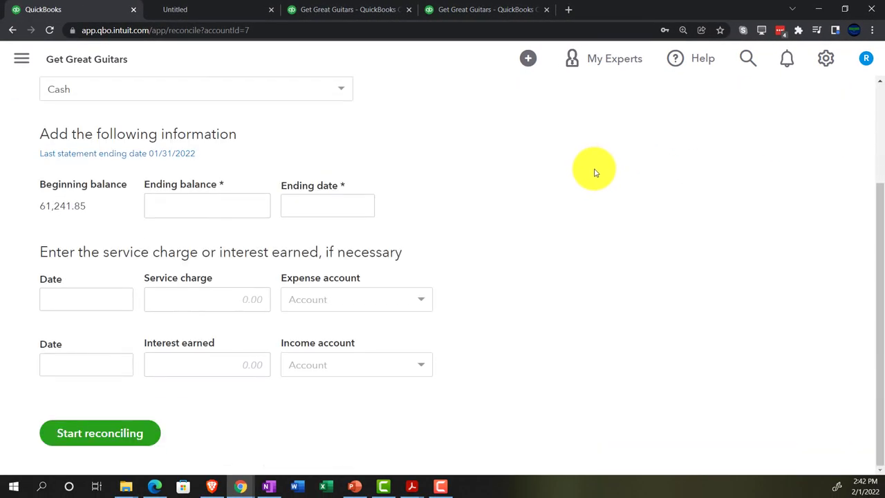
scroll(595, 172, up, 2)
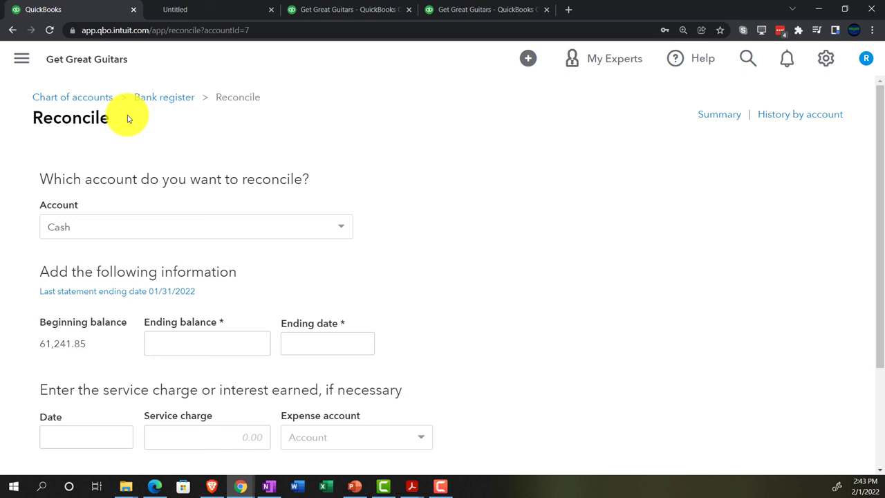
Step: Bring up the January 2022 Profit and Loss report, and examine the deposits, checks and withdrawals in the January bank statement PDF
click(475, 9)
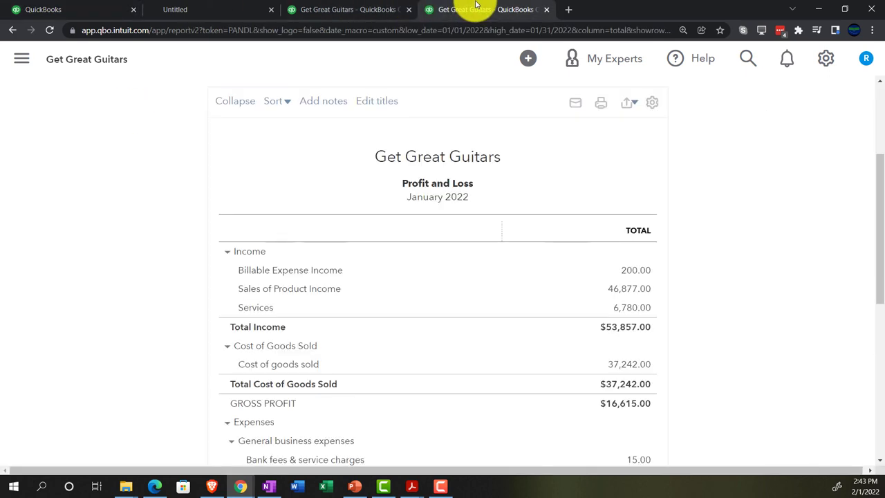
click(22, 60)
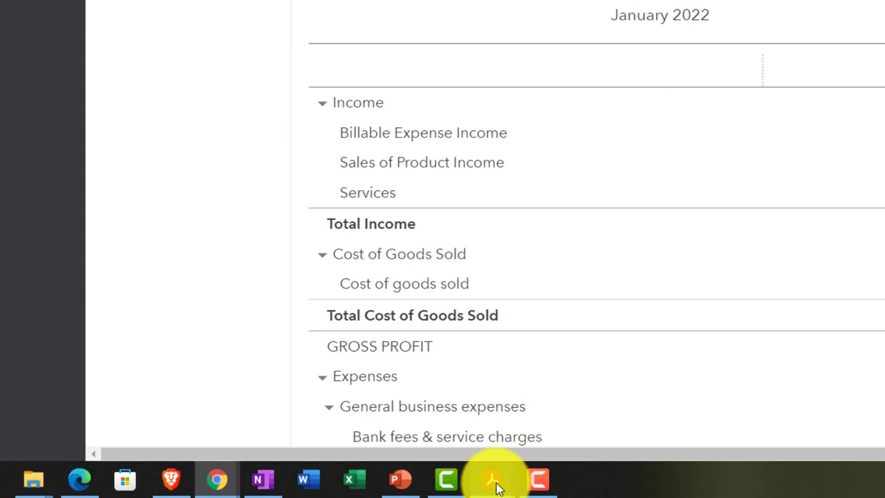
mouse_move(479, 487)
click(380, 408)
scroll(496, 335, down, 3)
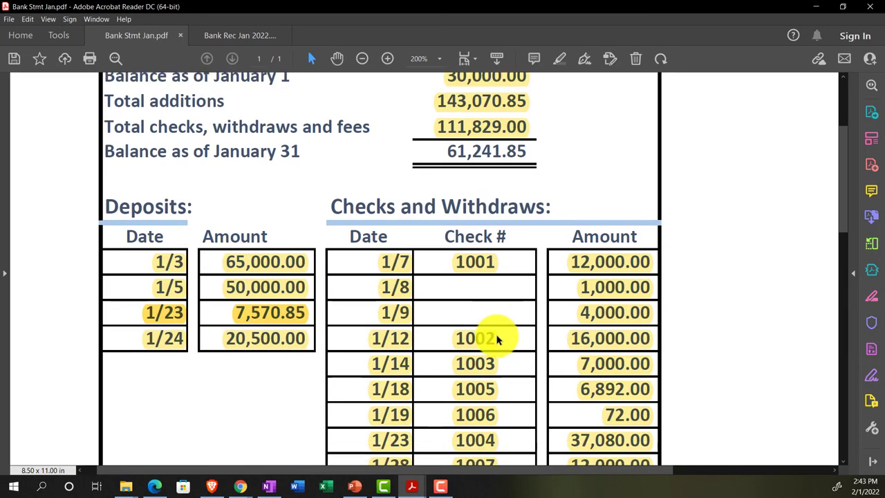
scroll(496, 335, down, 3)
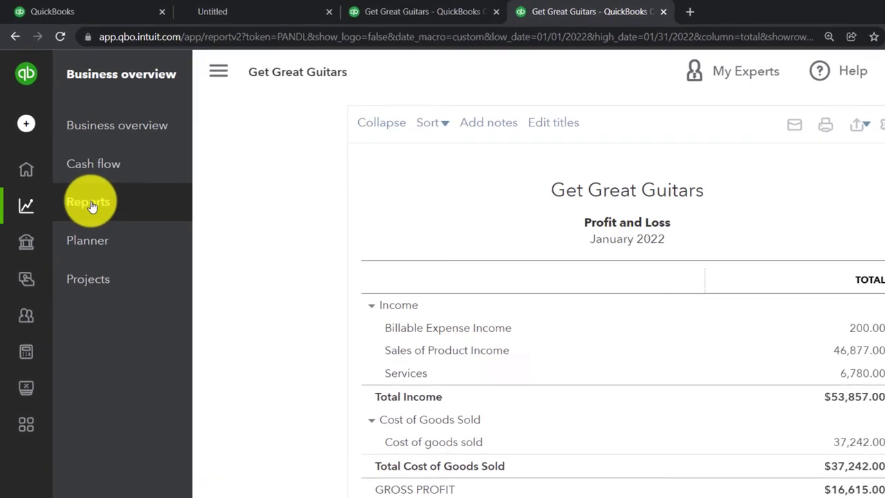
Step: Find the standard Trial Balance report by searching the reports for "Tria" and open it
click(76, 167)
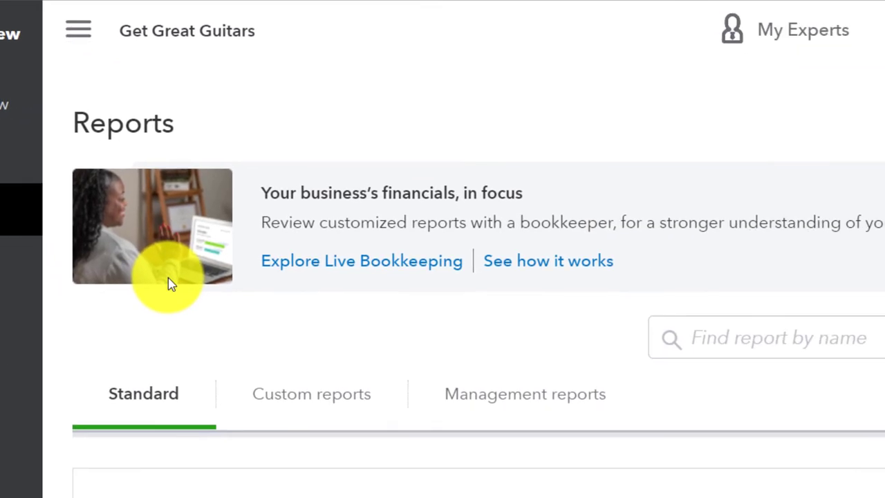
click(703, 339)
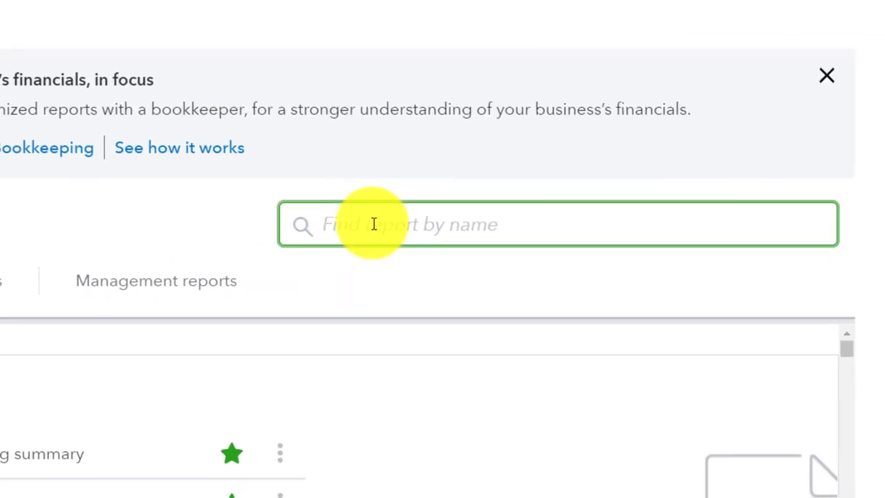
text(T)
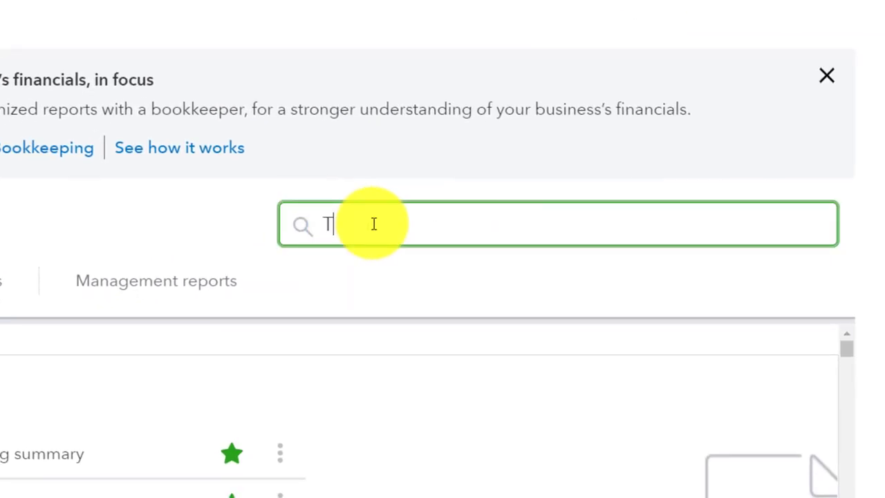
text(ria)
key(Down)
key(Down)
key(Down)
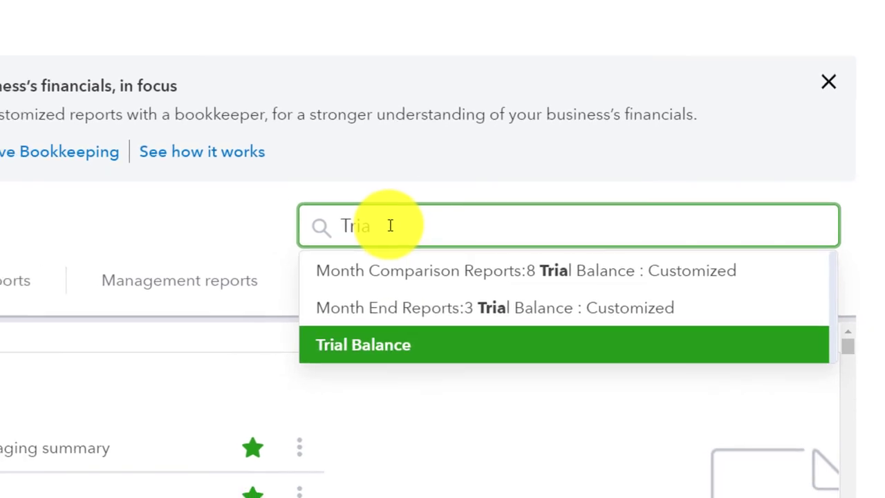
key(Return)
scroll(297, 122, down, 3)
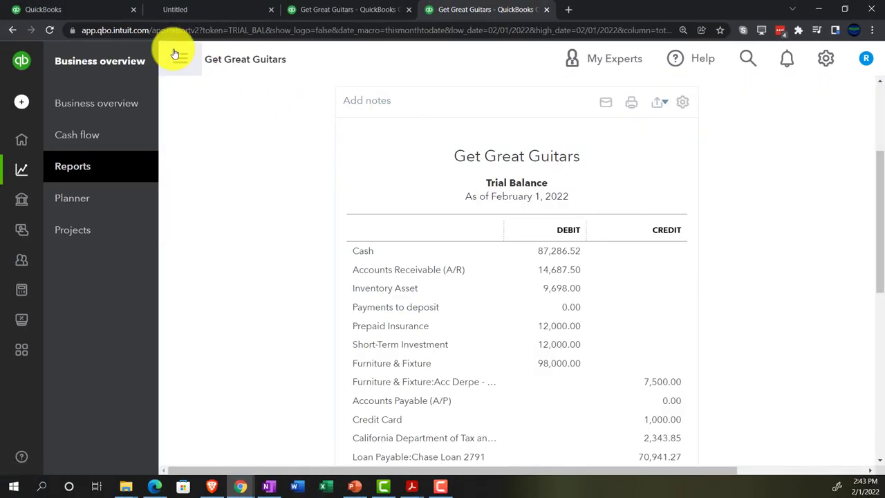
Step: Run the Trial Balance report for the period 01/01/2022 to 12/31/2022
click(177, 55)
scroll(197, 276, up, 3)
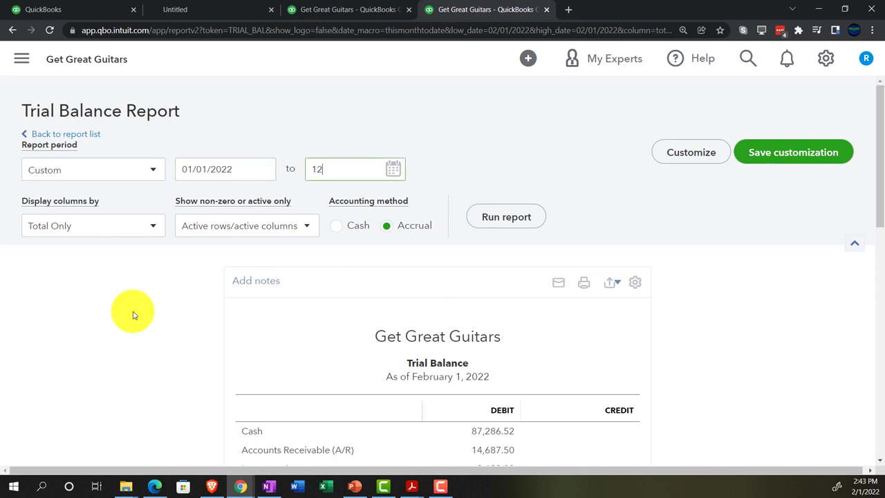
click(506, 217)
scroll(200, 273, up, 3)
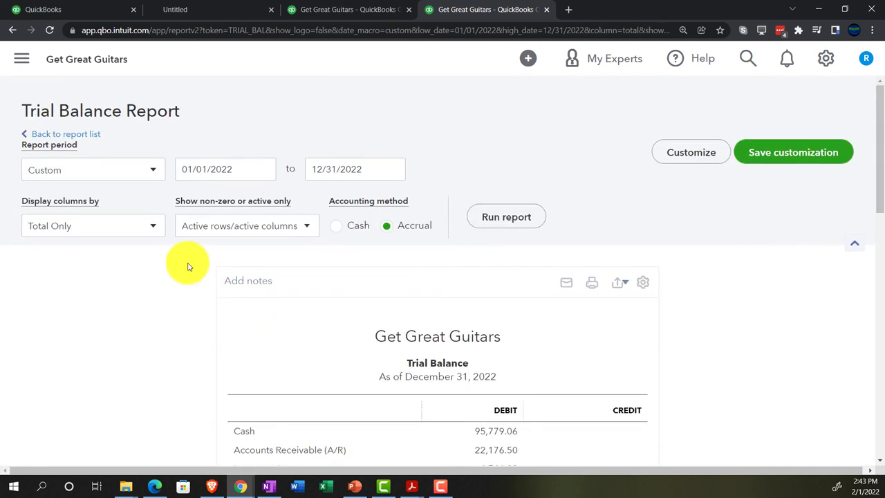
Step: Review the Trial Balance's debit and credit balances from the Cash account down to the totals
key(ctrl+plus)
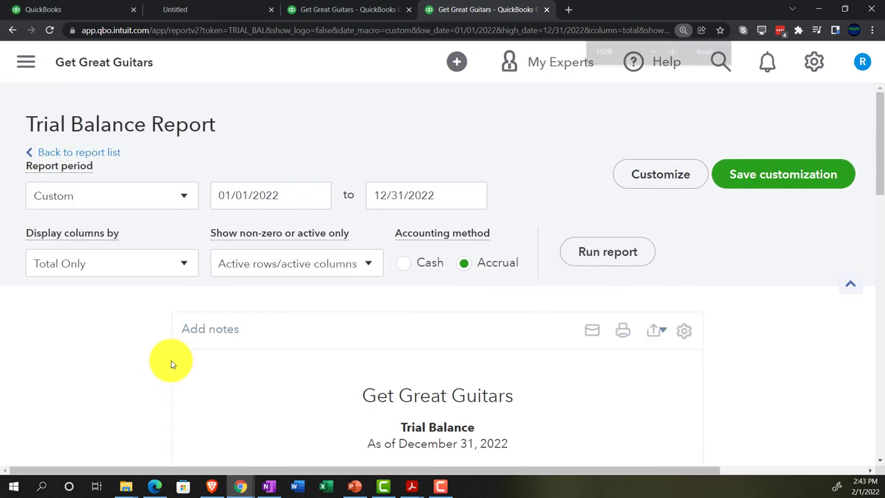
key(ctrl+plus)
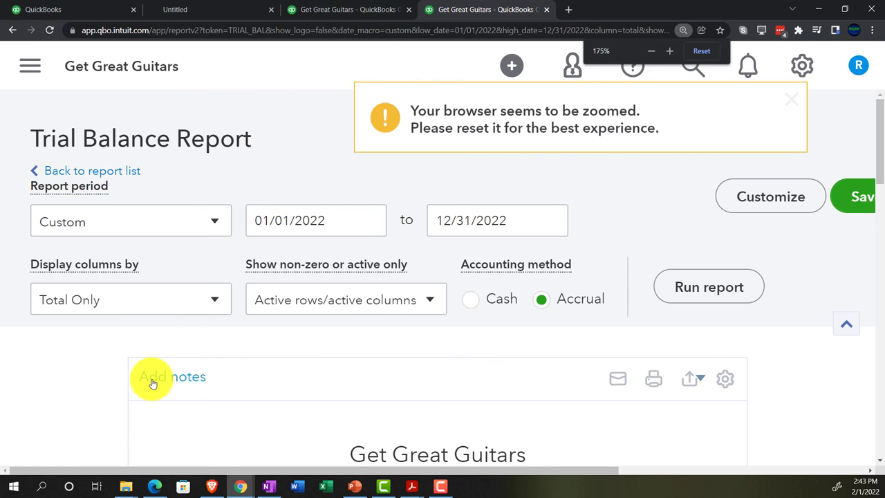
scroll(153, 383, down, 4)
scroll(153, 383, down, 1)
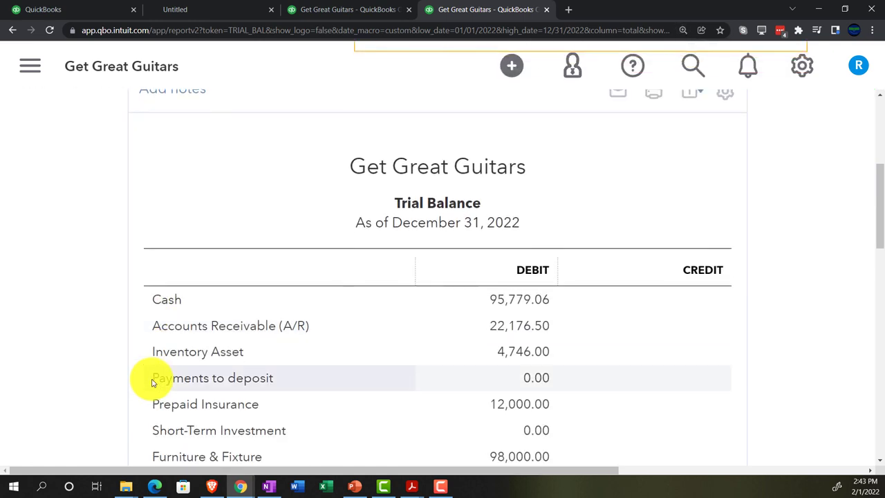
scroll(152, 383, down, 1)
scroll(153, 383, down, 3)
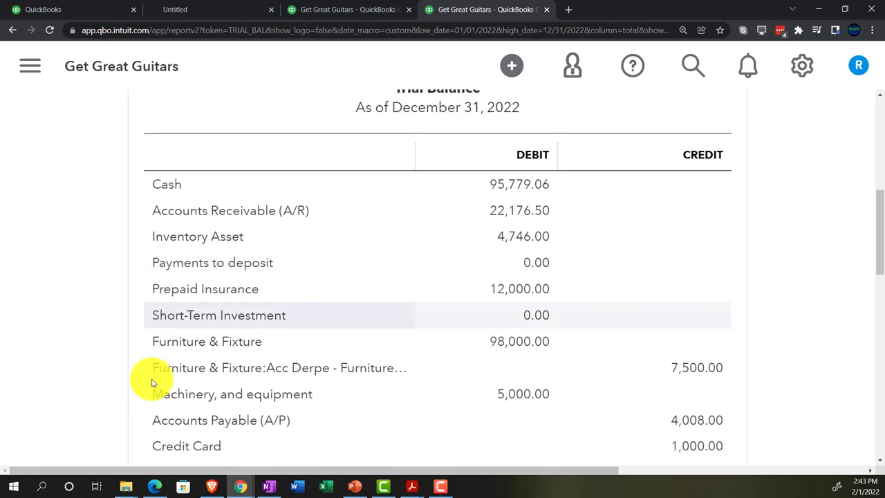
scroll(152, 383, down, 2)
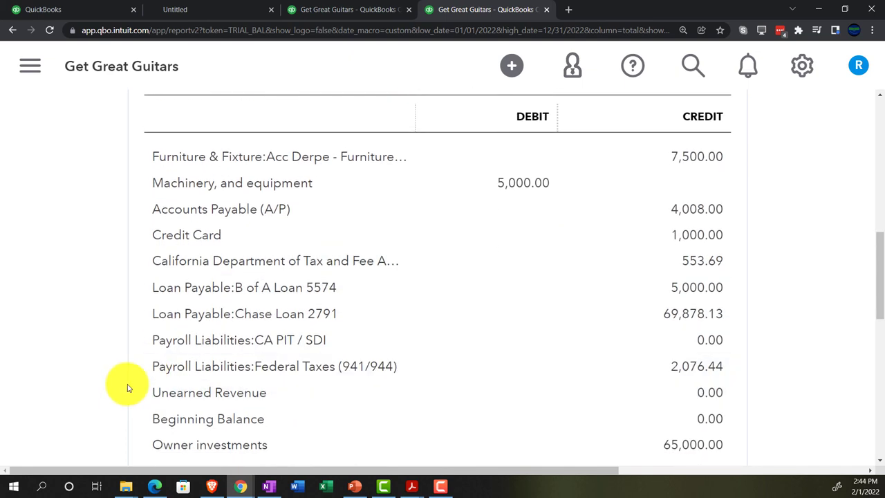
scroll(126, 388, down, 3)
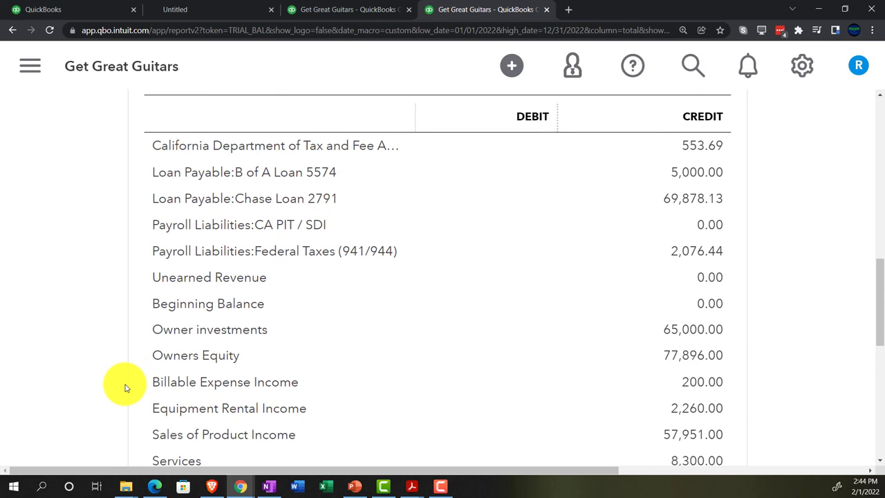
scroll(126, 388, down, 3)
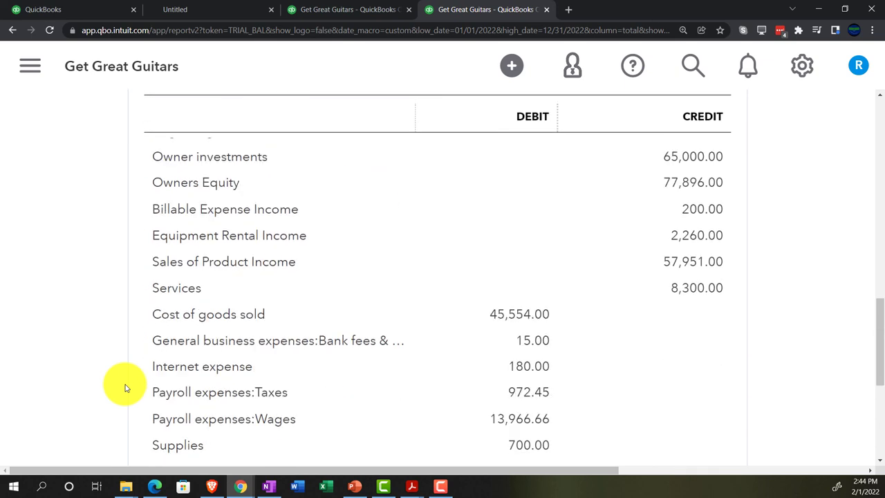
scroll(126, 388, down, 3)
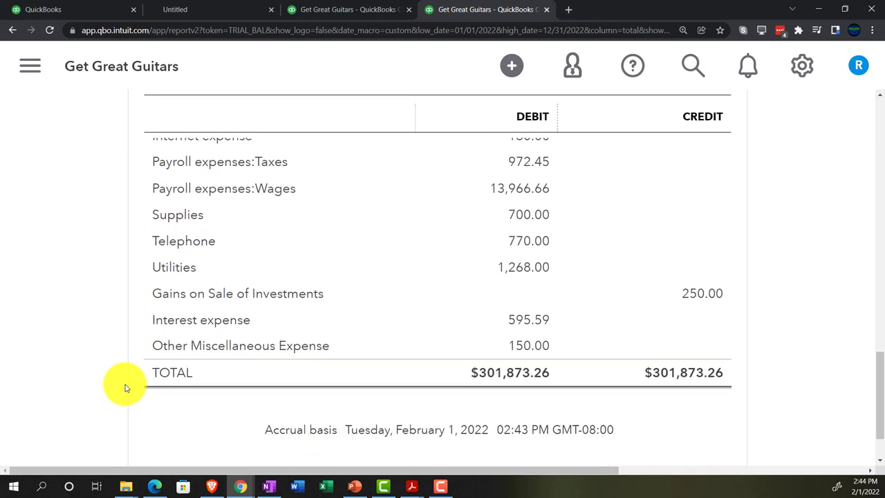